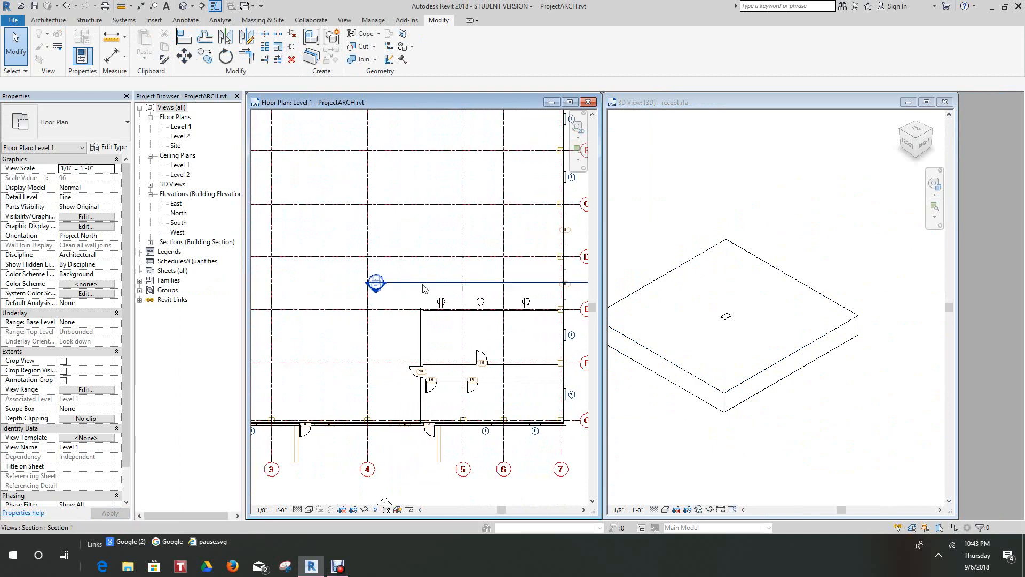
- Open the Section 1 view from its section head on the Level 1 plan and look at the receptacles
scroll(400, 294, up, 3)
scroll(401, 293, down, 1)
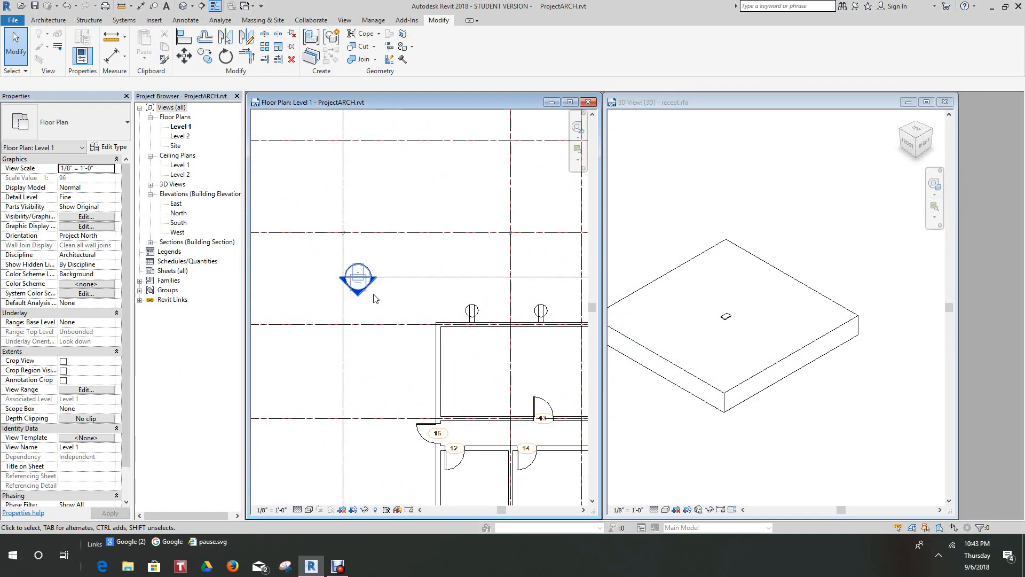
double_click(358, 297)
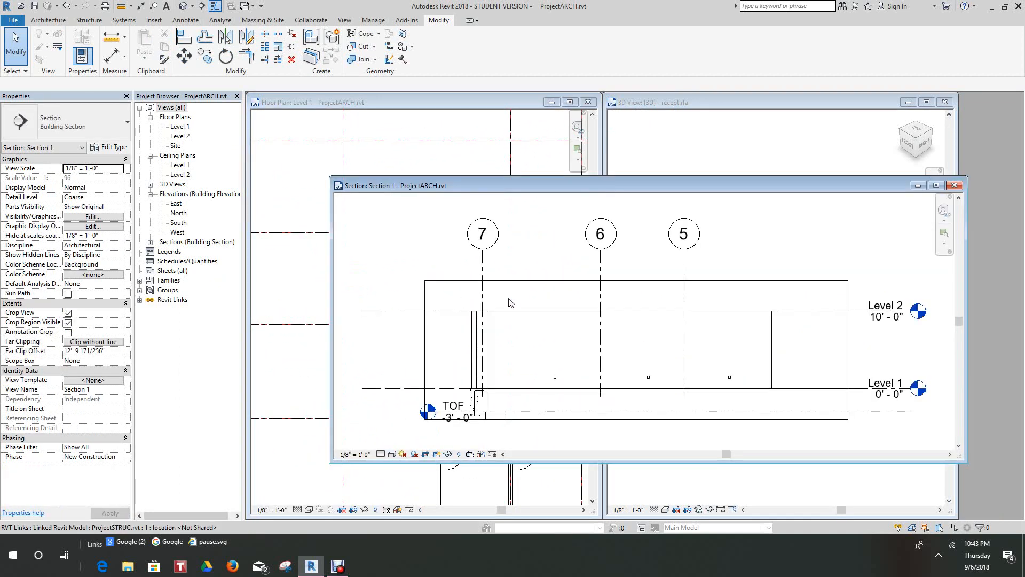
scroll(668, 391, up, 3)
scroll(631, 374, up, 3)
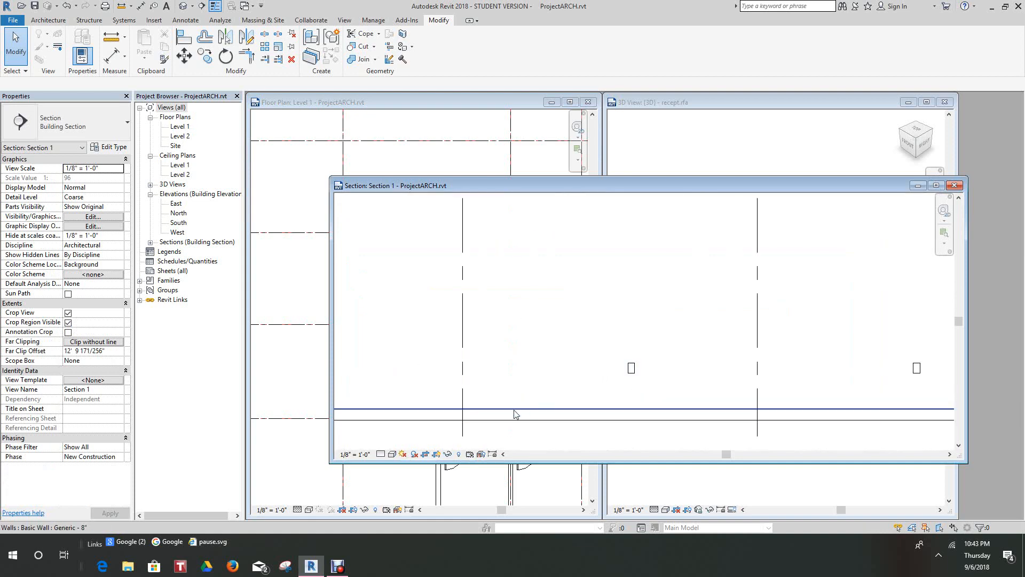
scroll(527, 394, down, 3)
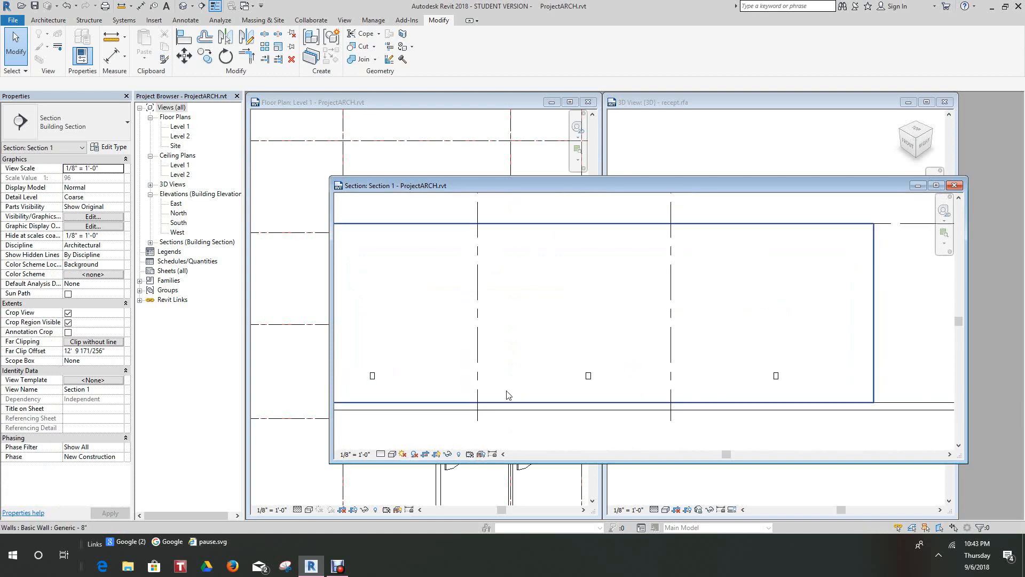
- Try the Fine detail level in the Section 1 view and set it to Medium
click(381, 454)
click(387, 443)
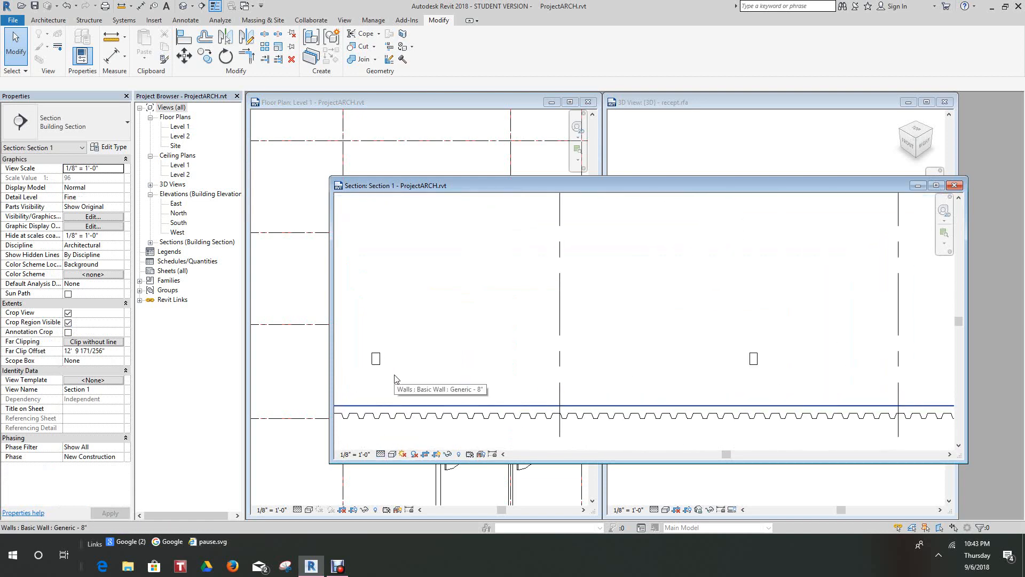
click(383, 454)
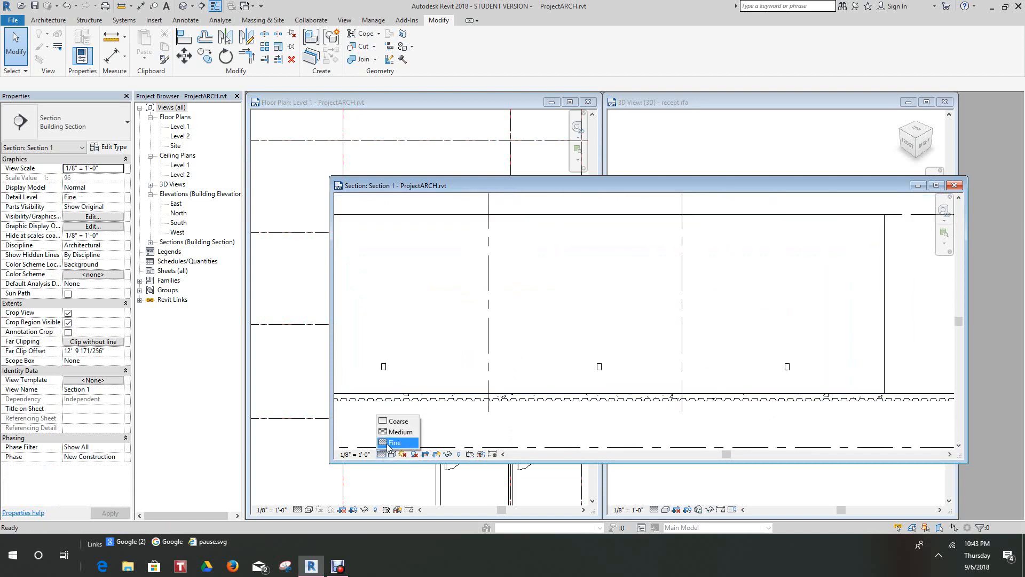
click(398, 432)
scroll(382, 301, down, 1)
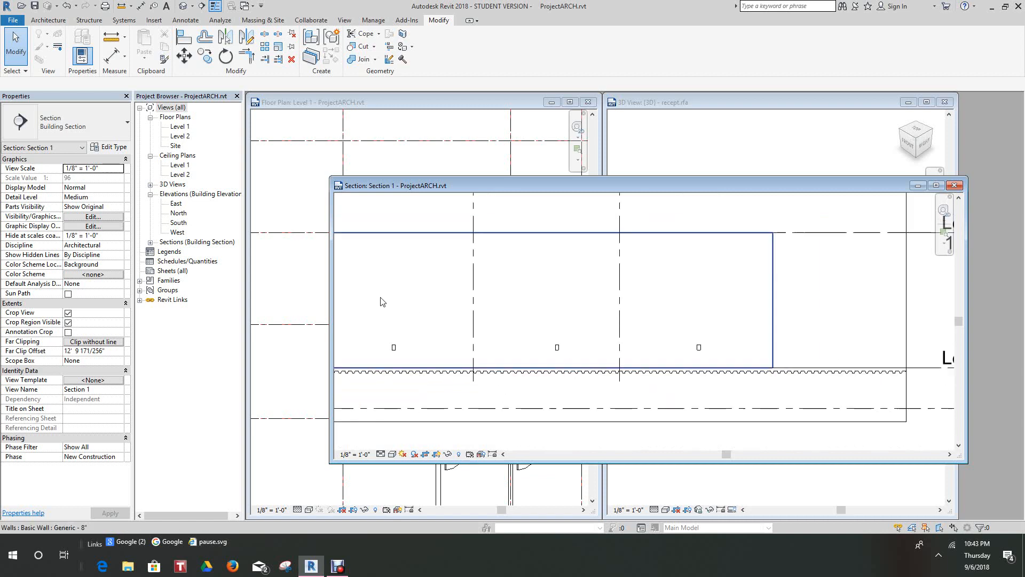
scroll(382, 302, down, 1)
scroll(575, 264, down, 1)
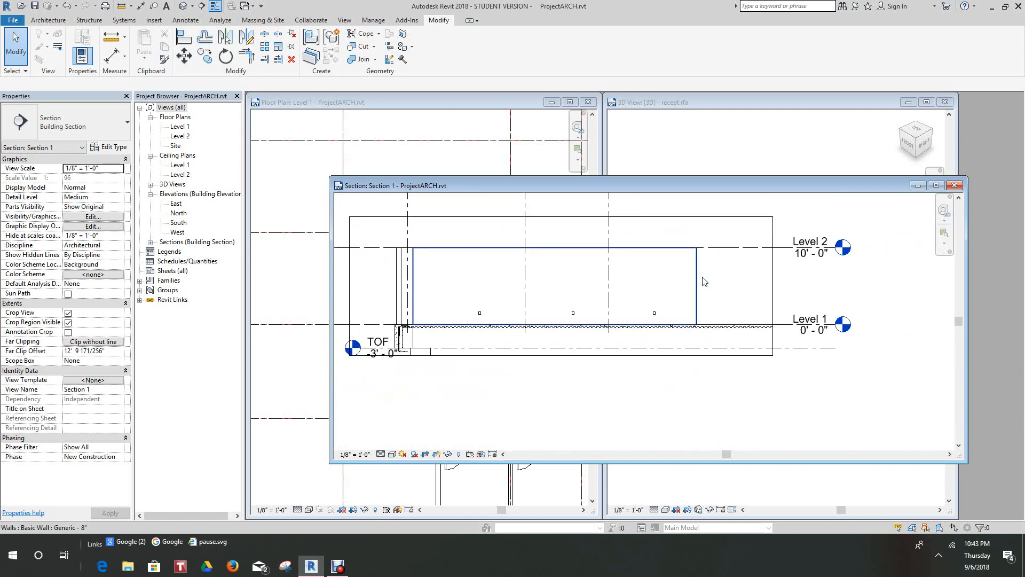
- Bring the recept family's 3D view forward and close the Section 1 view window
click(782, 166)
scroll(721, 283, up, 4)
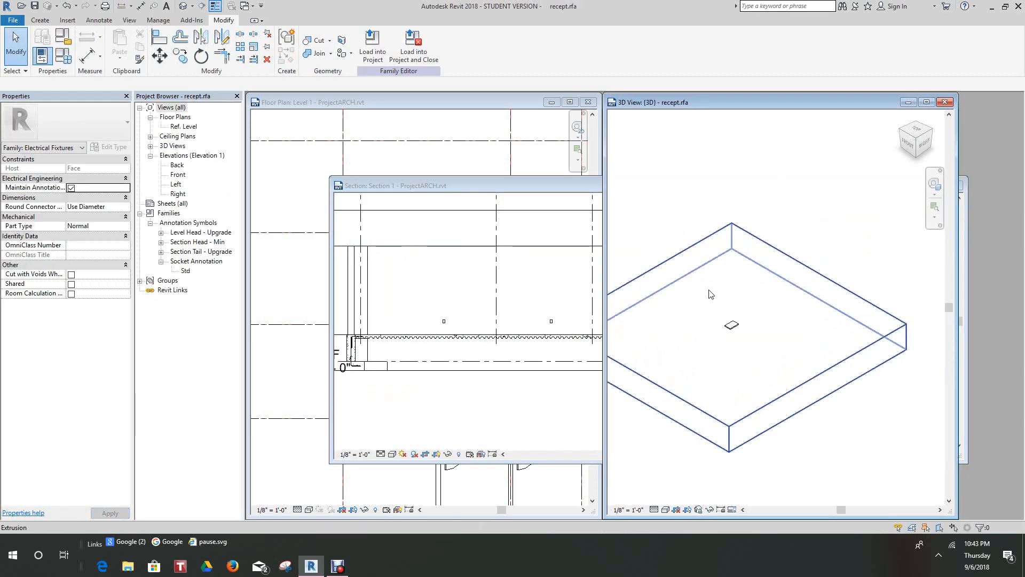
drag(604, 233, 967, 202)
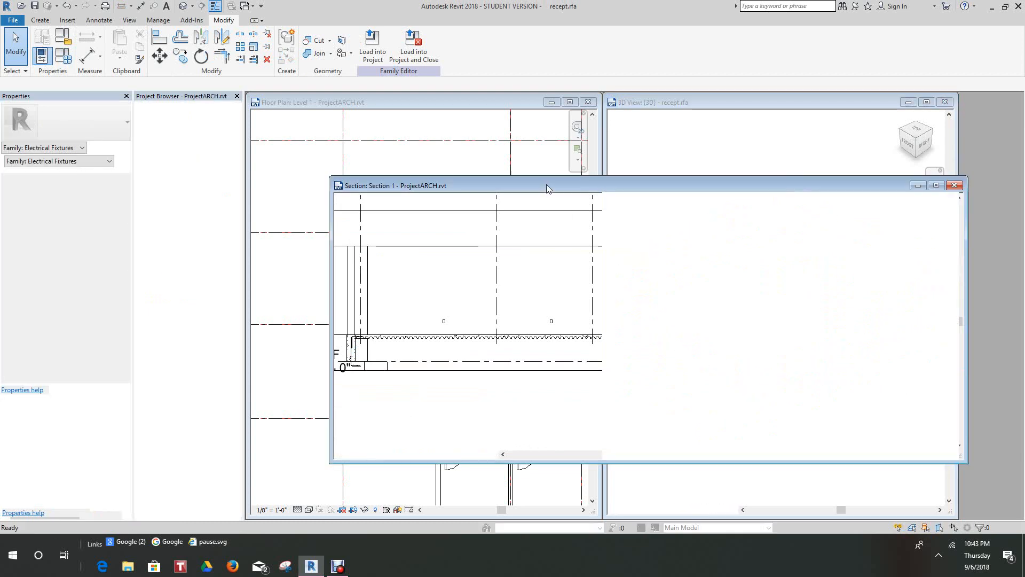
click(954, 186)
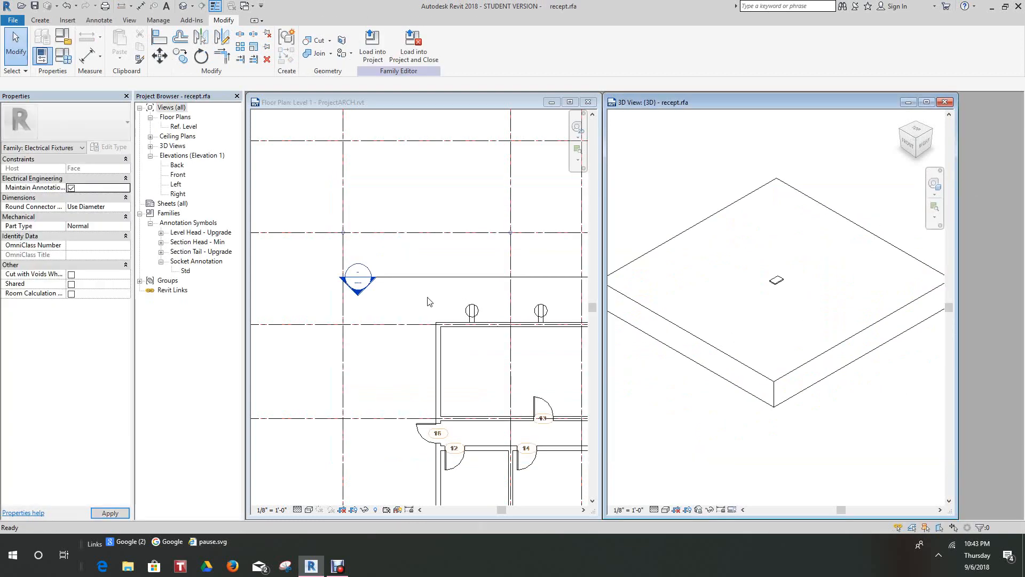
- Select the receptacle between grids 6 and 7 on the Level 1 plan to check its type and properties
scroll(427, 320, up, 3)
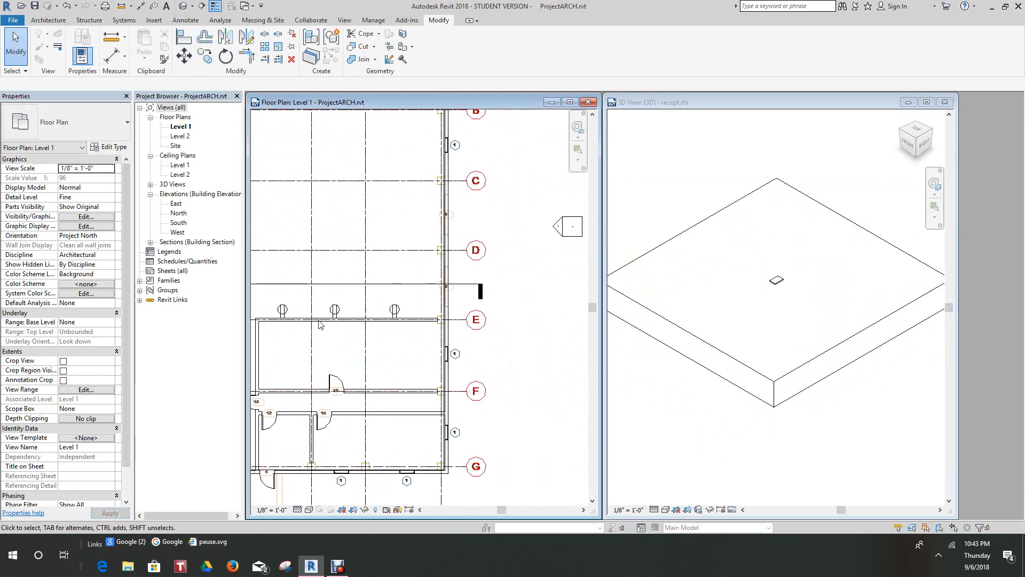
click(416, 308)
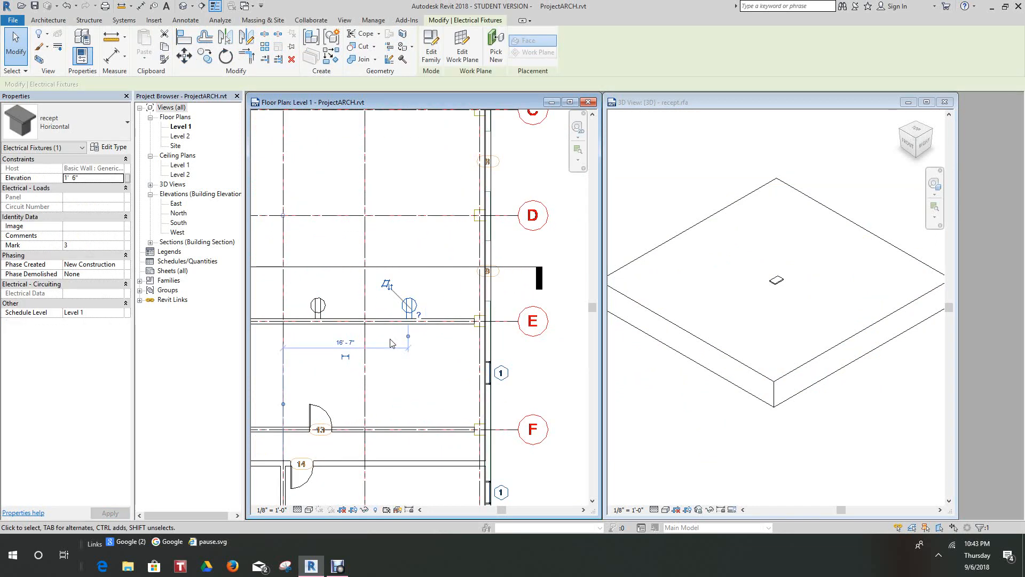
click(416, 391)
scroll(267, 281, down, 4)
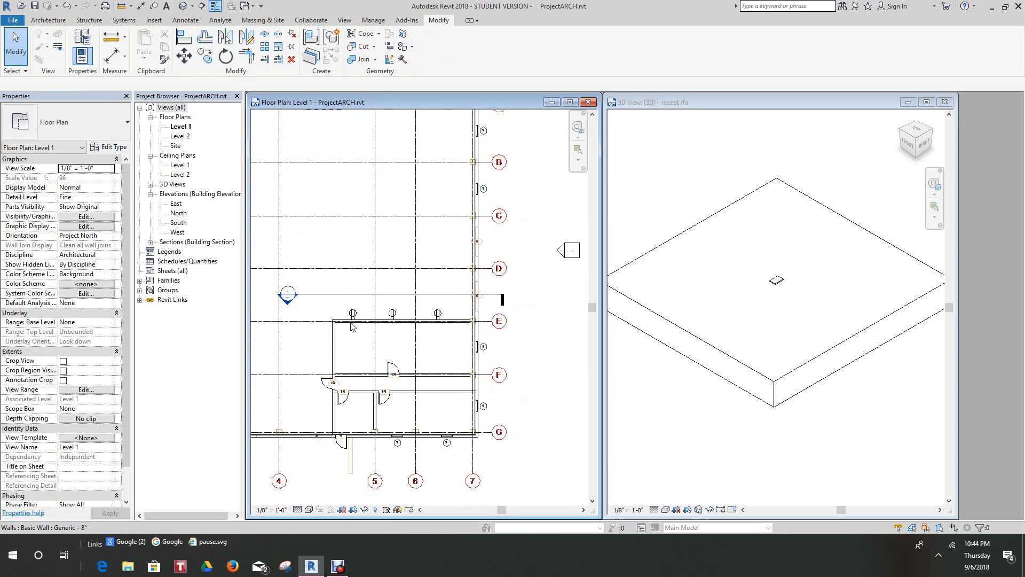
- Reopen the Section 1 view from the Level 1 plan and frame the wall with the receptacles
double_click(288, 295)
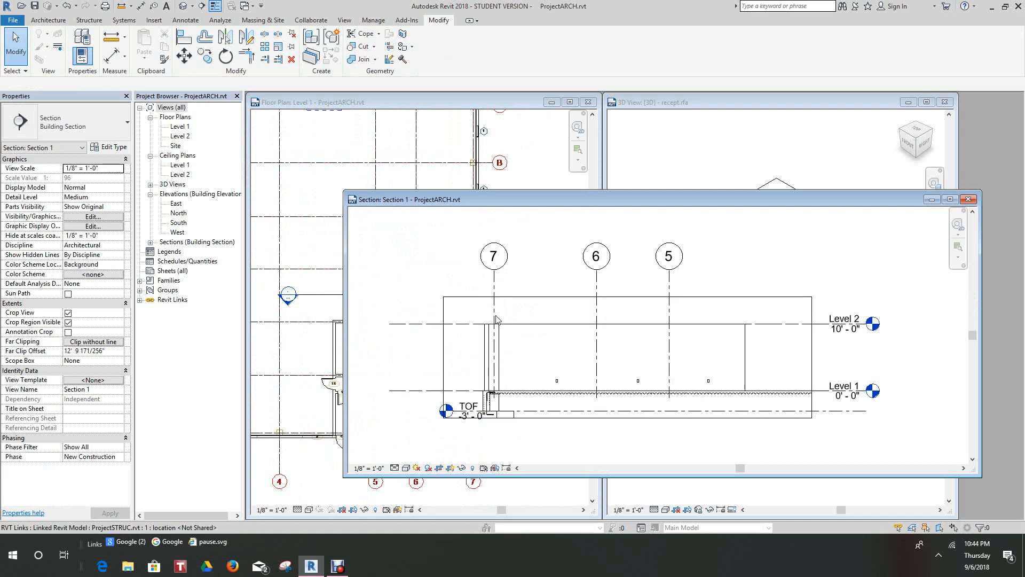
scroll(536, 363, up, 2)
middle_drag(546, 357, 543, 317)
scroll(533, 279, down, 1)
scroll(541, 296, up, 2)
scroll(543, 317, down, 1)
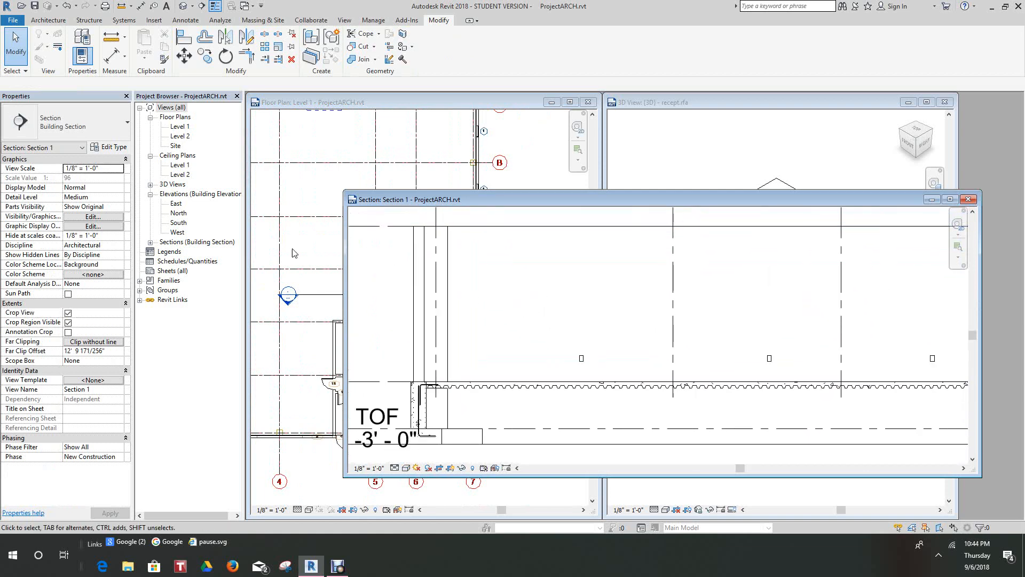
- Change the receptacle between grids 7 and 6 in Section 1 to the Vertical type
click(586, 364)
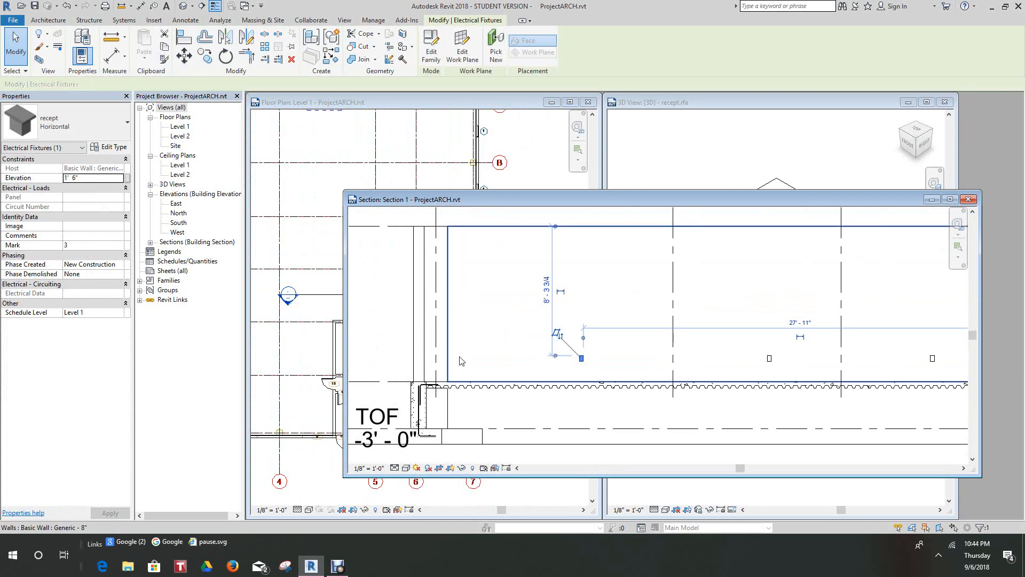
click(128, 123)
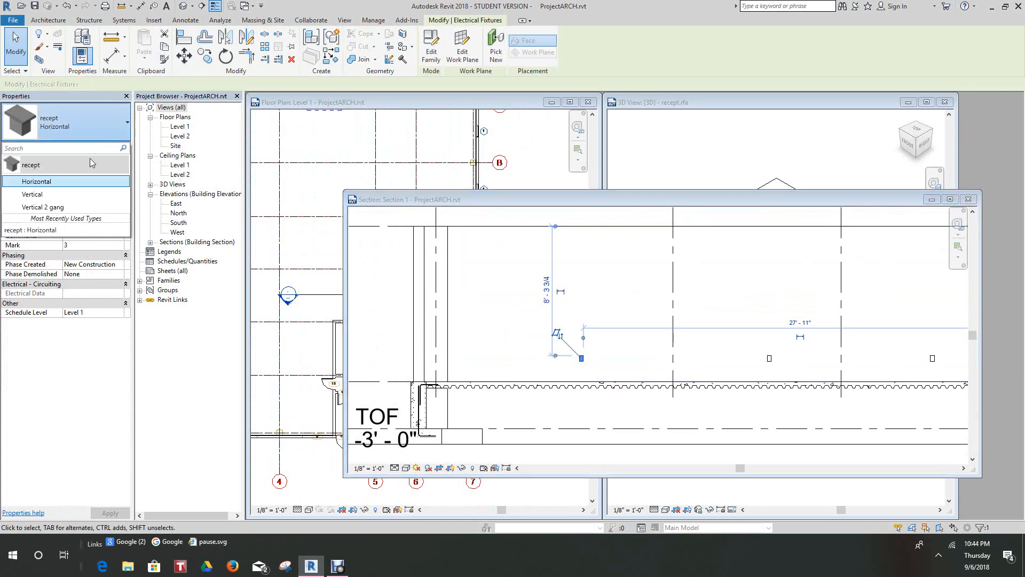
click(55, 203)
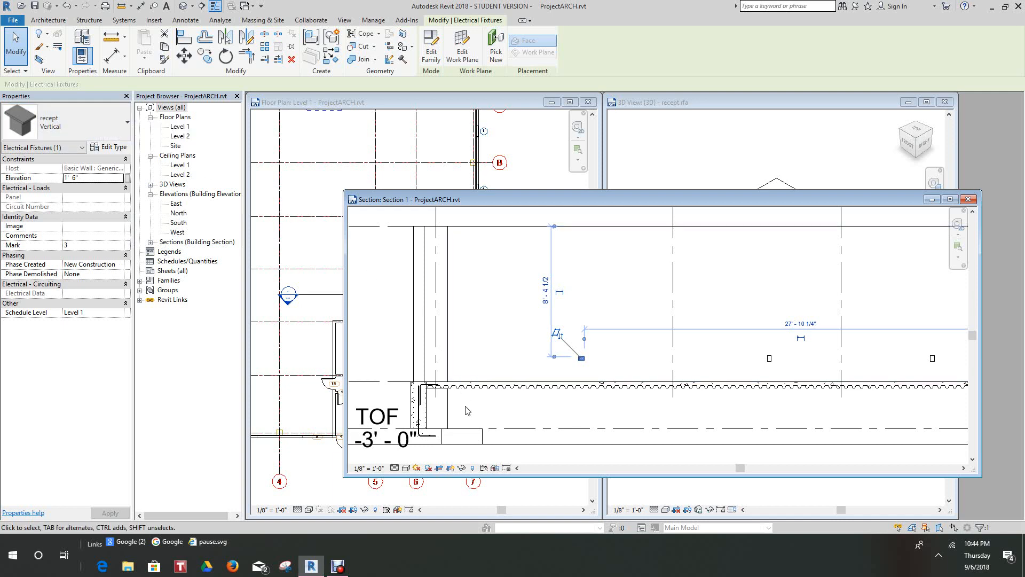
click(509, 457)
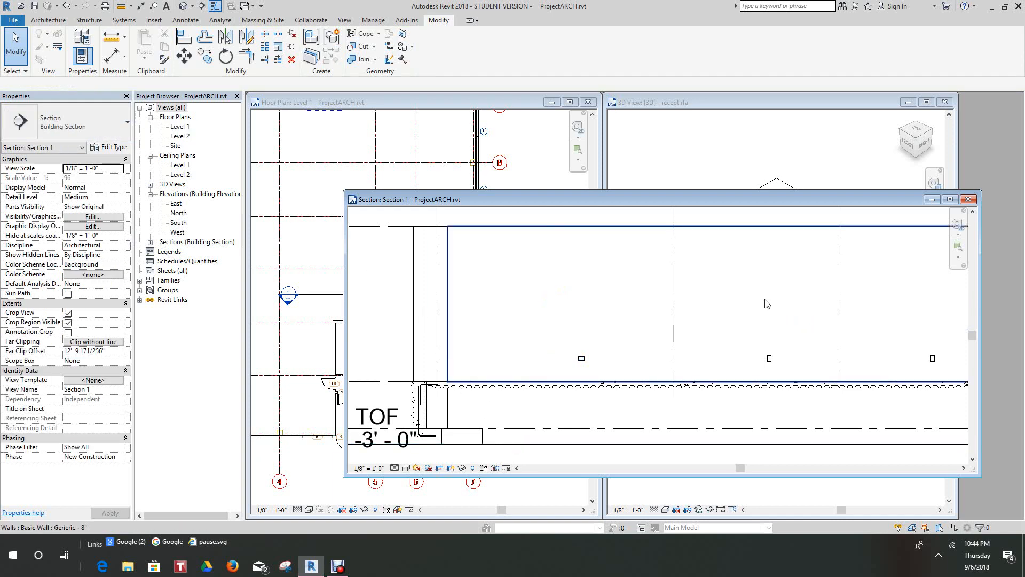
- Try the Vertical 2 gang type on the receptacle beyond grid 5 and set it back to Horizontal
scroll(767, 304, up, 1)
middle_drag(767, 304, 474, 251)
click(664, 314)
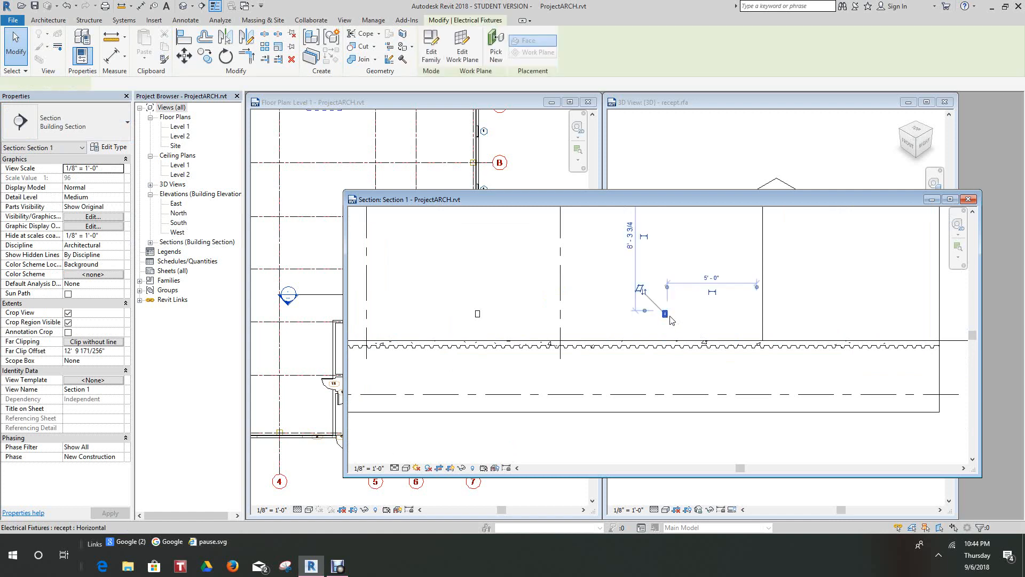
click(127, 124)
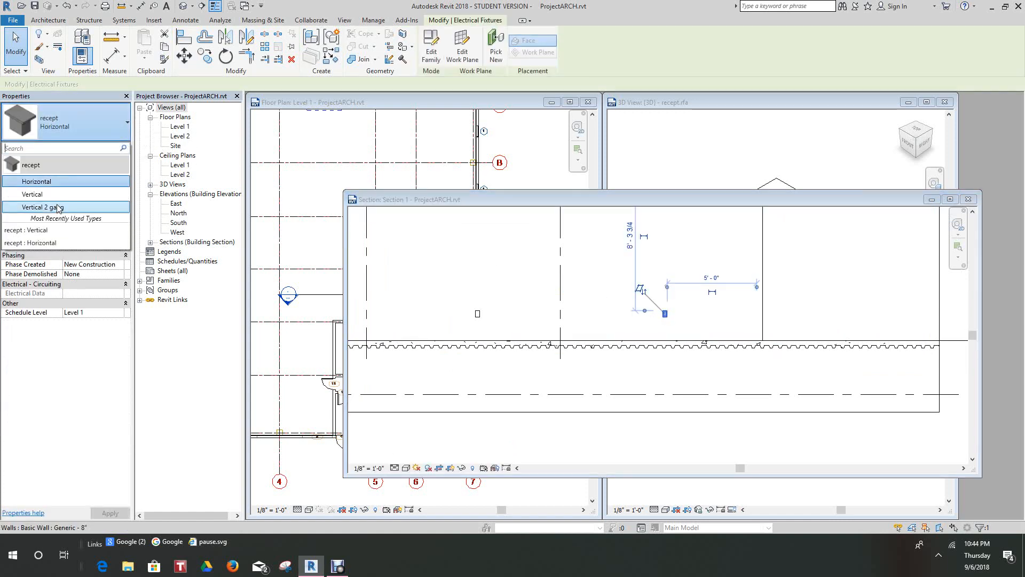
click(62, 208)
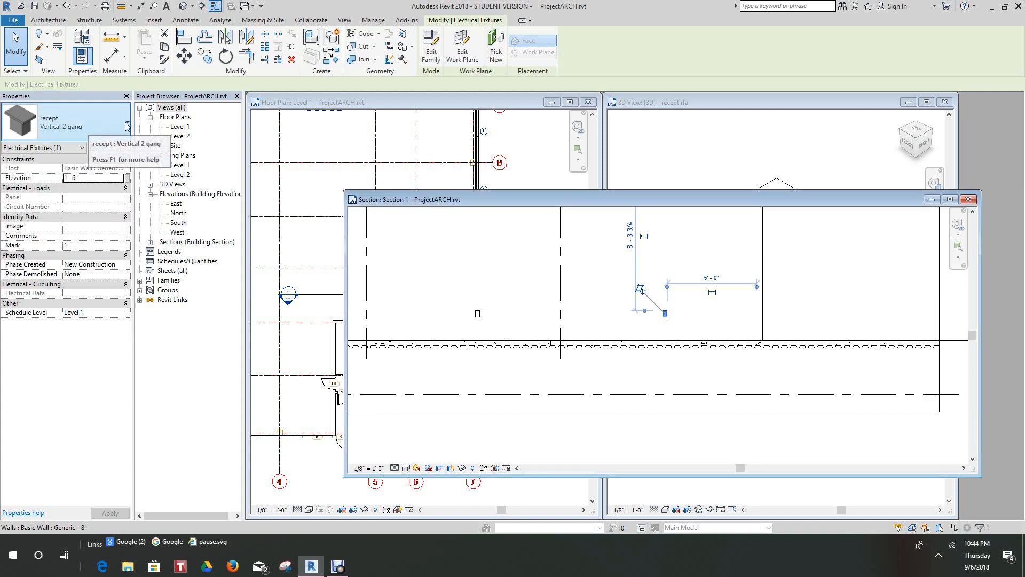
click(127, 125)
click(59, 182)
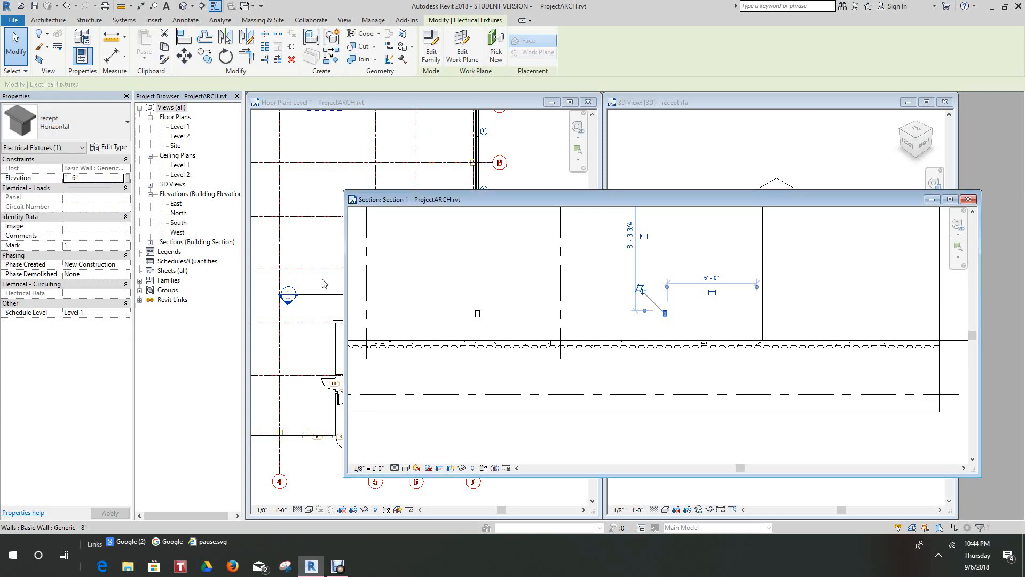
- Change the receptacle beyond grid 5 in Section 1 to the Vertical type
click(119, 124)
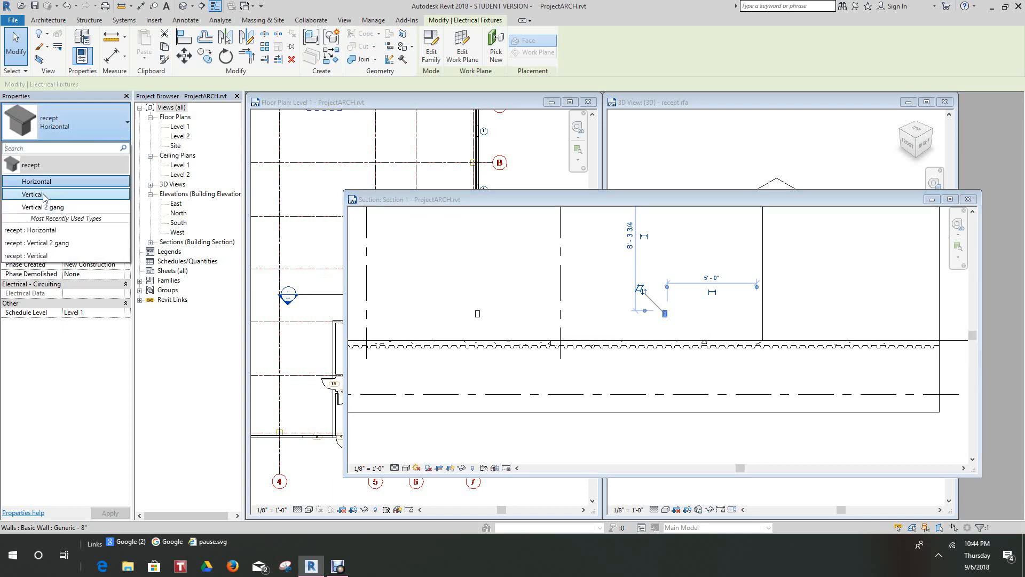
click(43, 197)
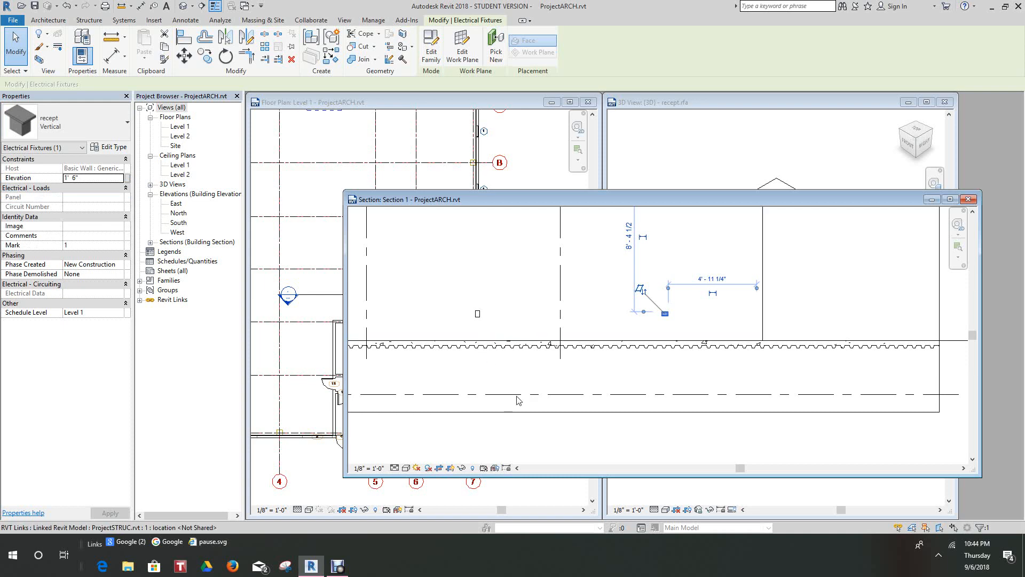
click(530, 442)
- Tile the section, floor plan and family 3D view windows
middle_drag(560, 370, 623, 361)
scroll(623, 361, down, 7)
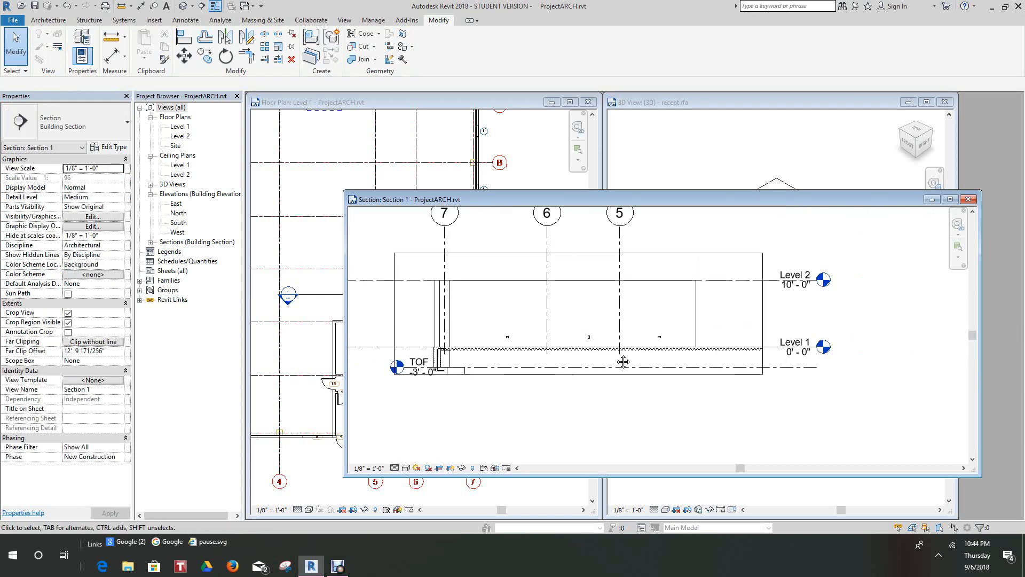
scroll(623, 362, up, 4)
scroll(623, 361, down, 3)
scroll(620, 361, up, 1)
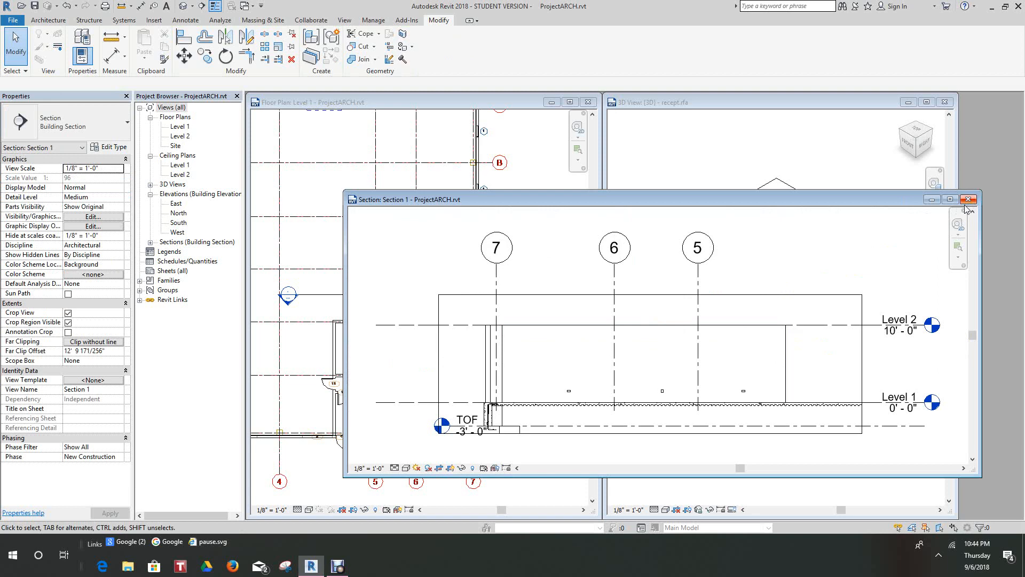
key(w)
key(t)
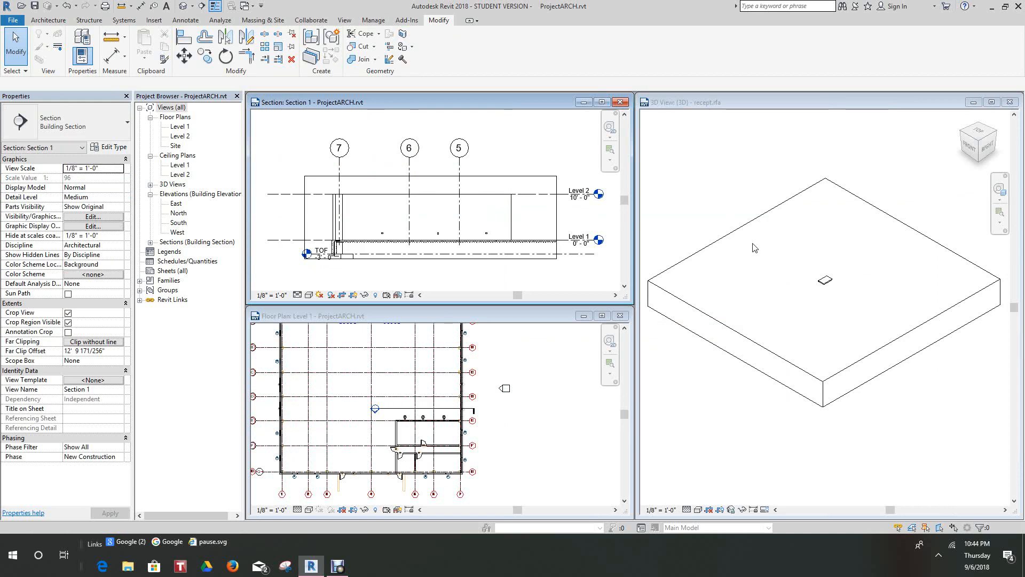
- Set the Section 1 view's detail level to Coarse
scroll(514, 238, up, 4)
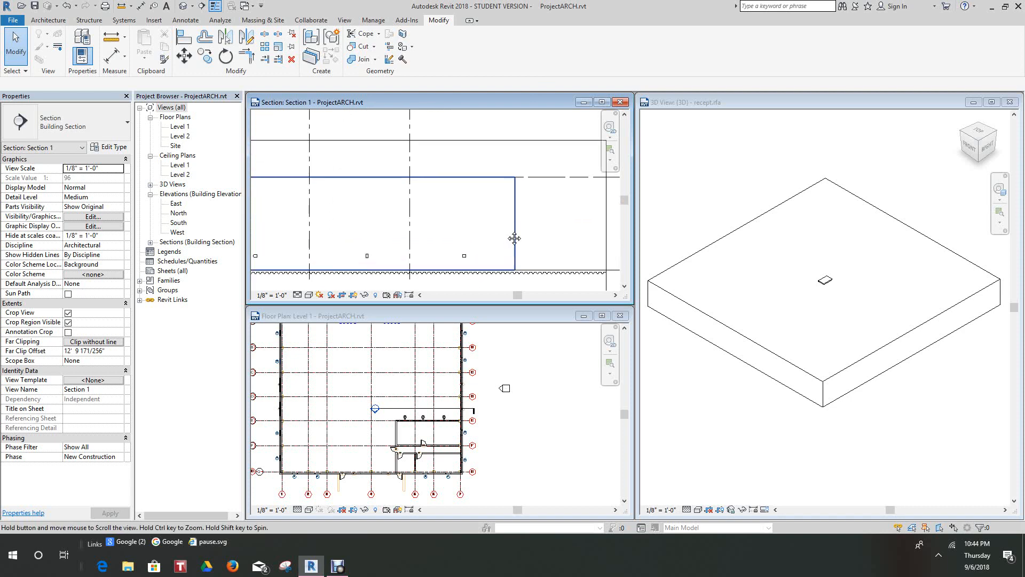
middle_drag(514, 238, 517, 222)
scroll(517, 222, down, 1)
click(298, 295)
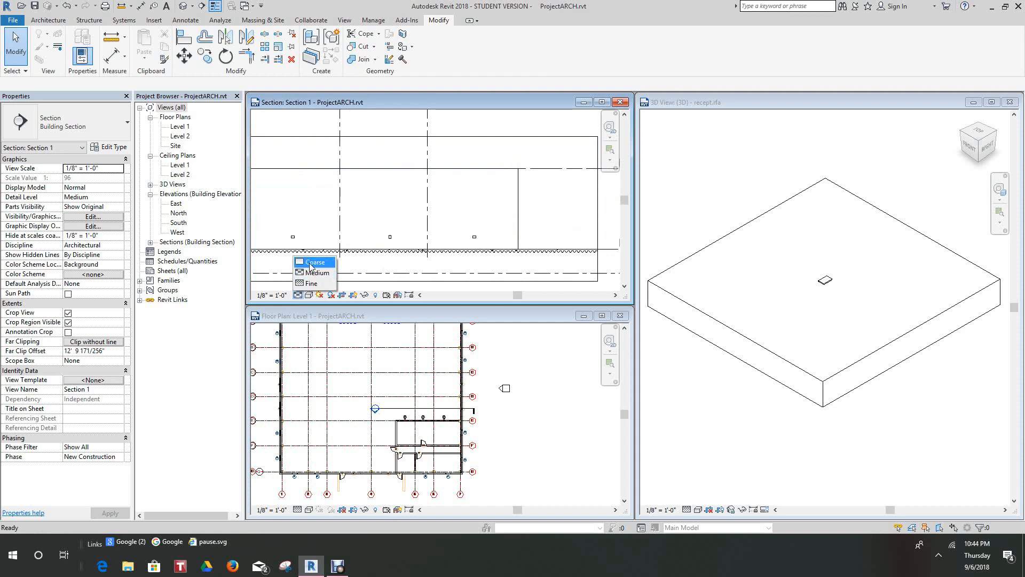
click(312, 265)
scroll(474, 269, down, 2)
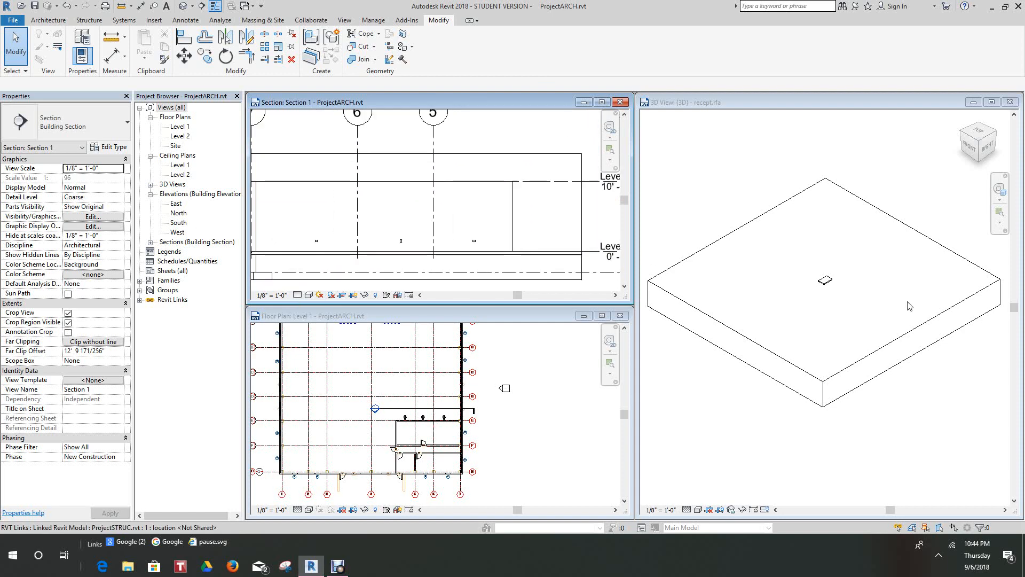
scroll(879, 308, down, 2)
- Switch to the recept family's 3D view, maximize its window and frame the small receptacle extrusion
click(879, 309)
scroll(790, 302, up, 2)
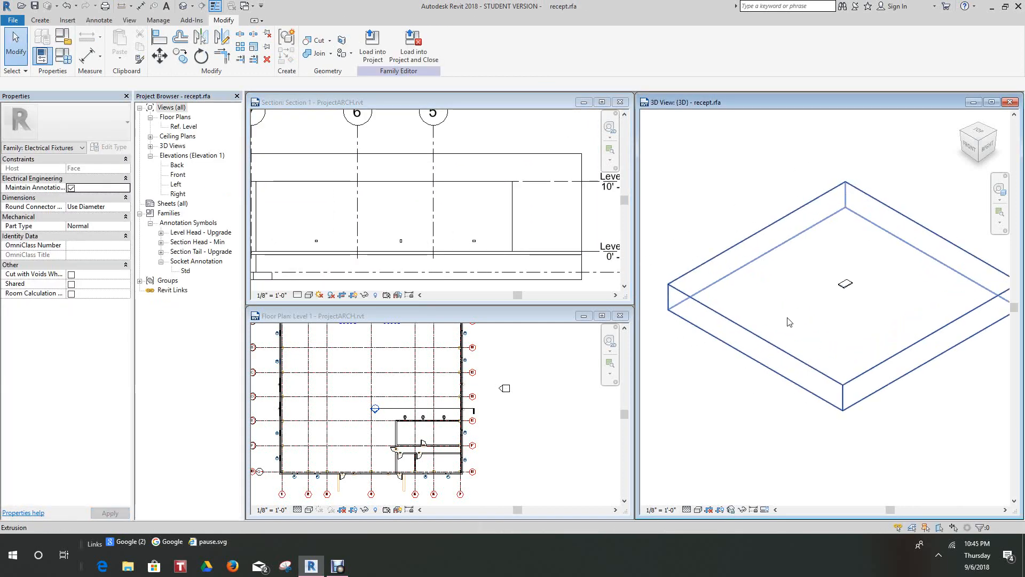
click(992, 102)
scroll(677, 334, down, 1)
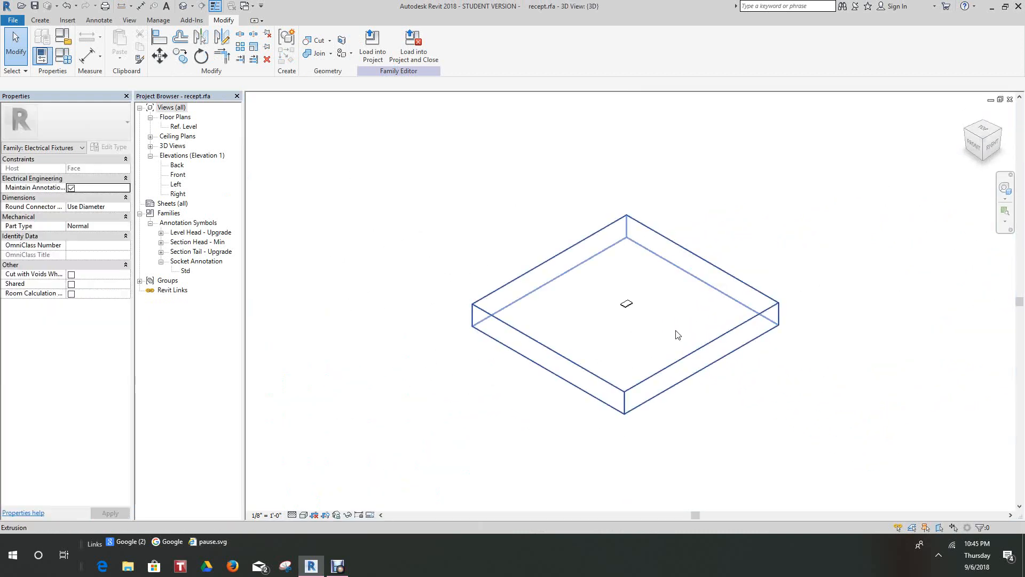
scroll(684, 337, up, 3)
middle_drag(683, 337, 691, 326)
scroll(607, 274, up, 2)
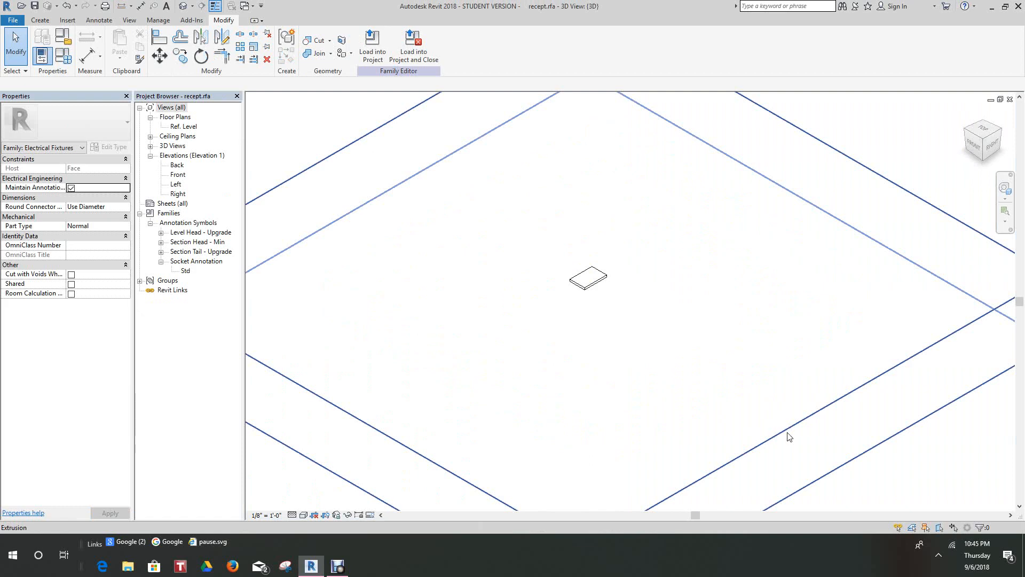
- Temporarily hide the large host extrusion in the family's 3D view and frame the receptacle's plate and box
click(786, 433)
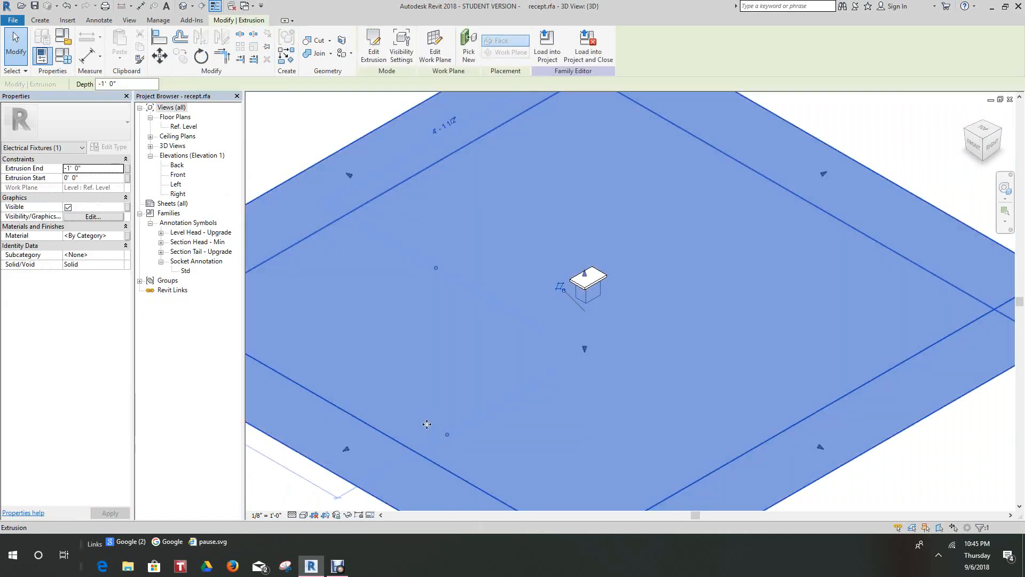
click(337, 515)
click(401, 487)
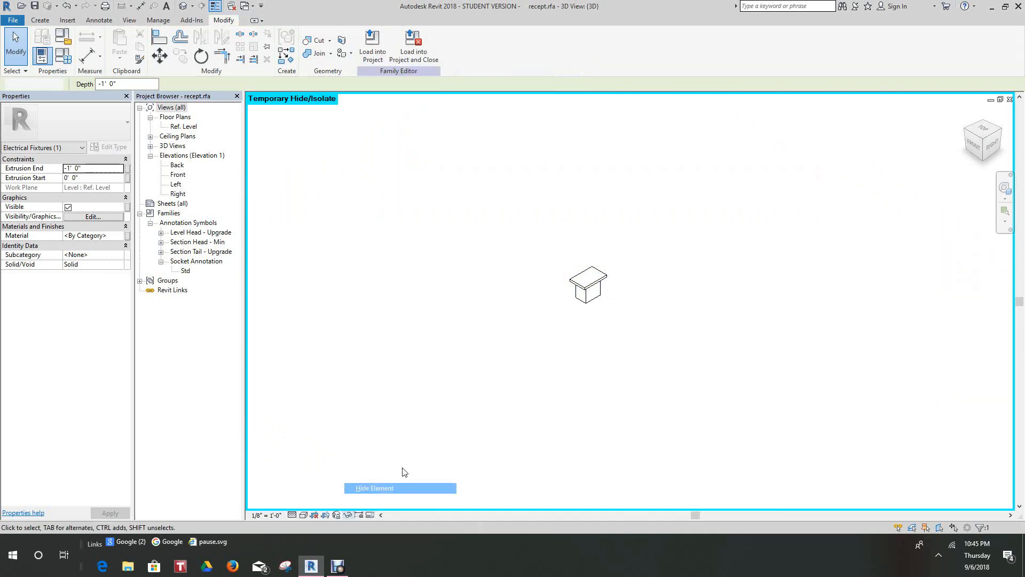
scroll(634, 293, up, 5)
scroll(570, 280, up, 3)
middle_drag(576, 270, 764, 328)
scroll(684, 316, up, 3)
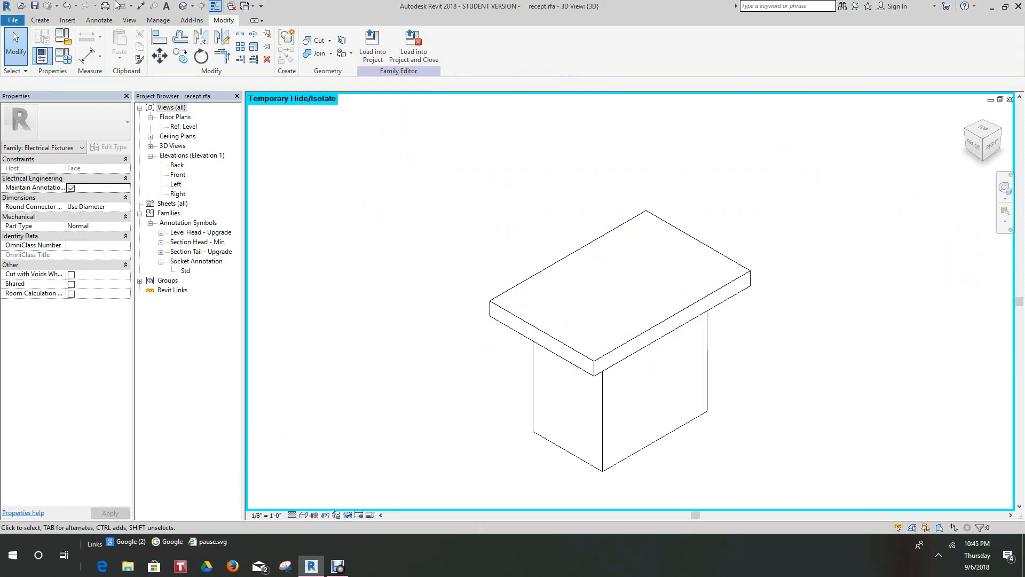
- Place a conduit surface connector on the bottom face of the receptacle box
click(42, 21)
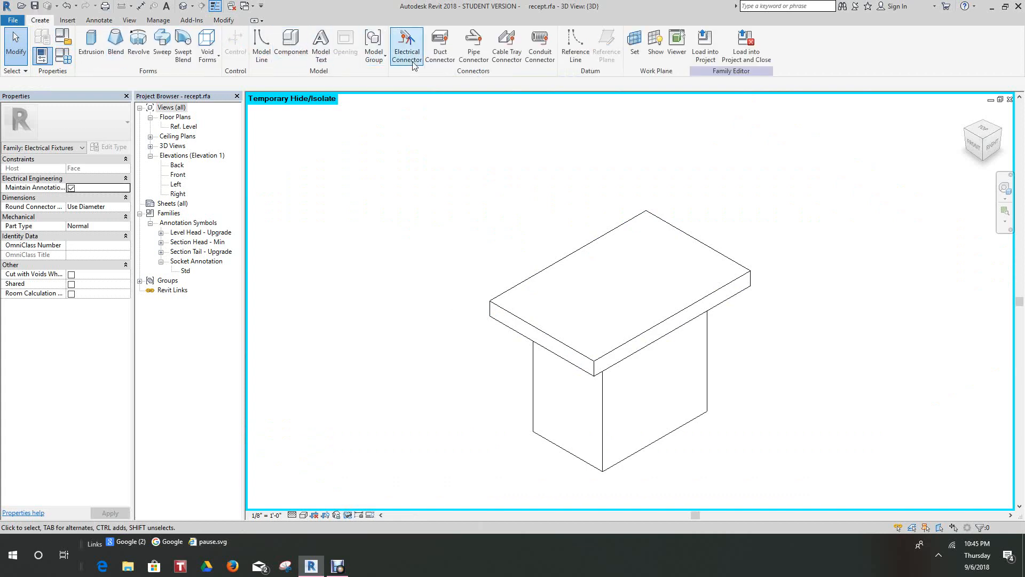
click(540, 57)
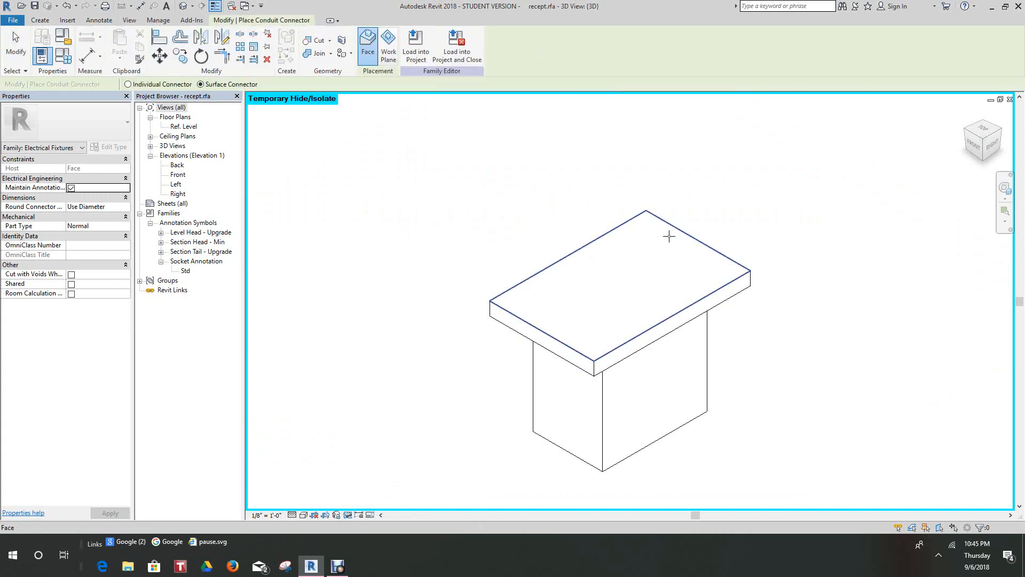
scroll(754, 271, down, 3)
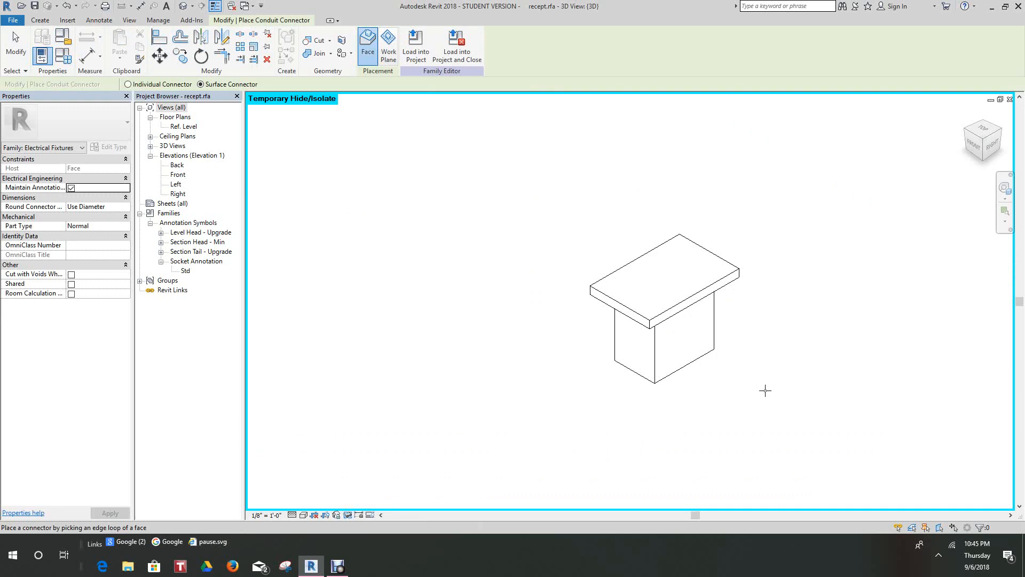
shift+middle_drag(765, 397, 600, 310)
shift+middle_drag(626, 394, 670, 407)
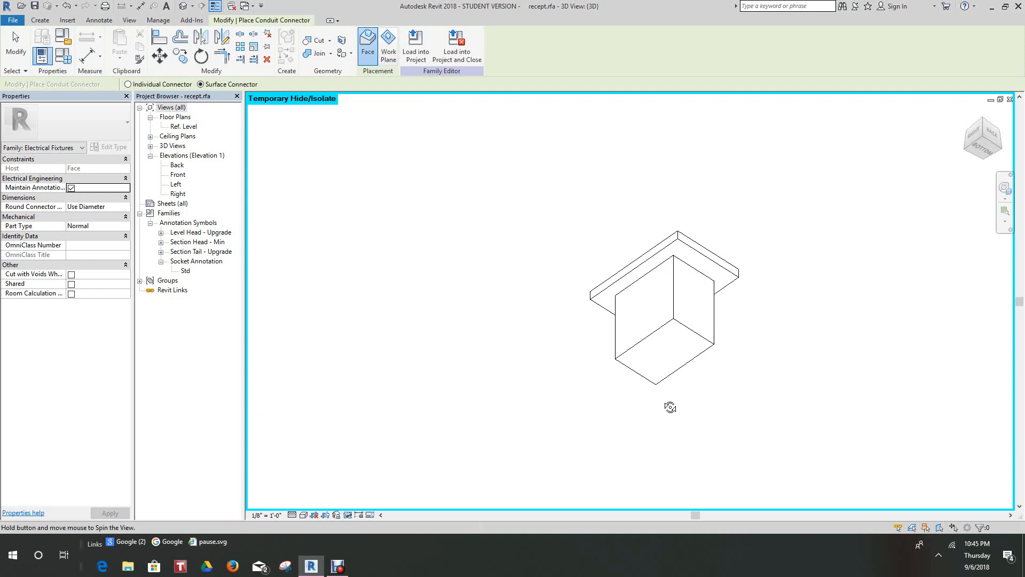
click(651, 336)
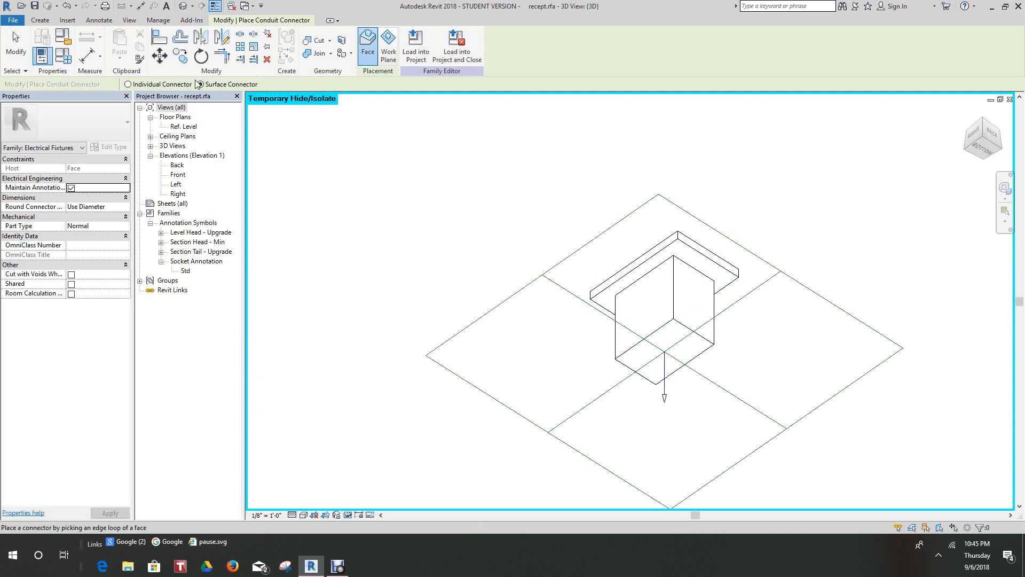
- Place individual conduit connectors on the right and back faces of the receptacle box and end the placement command
scroll(750, 327, down, 2)
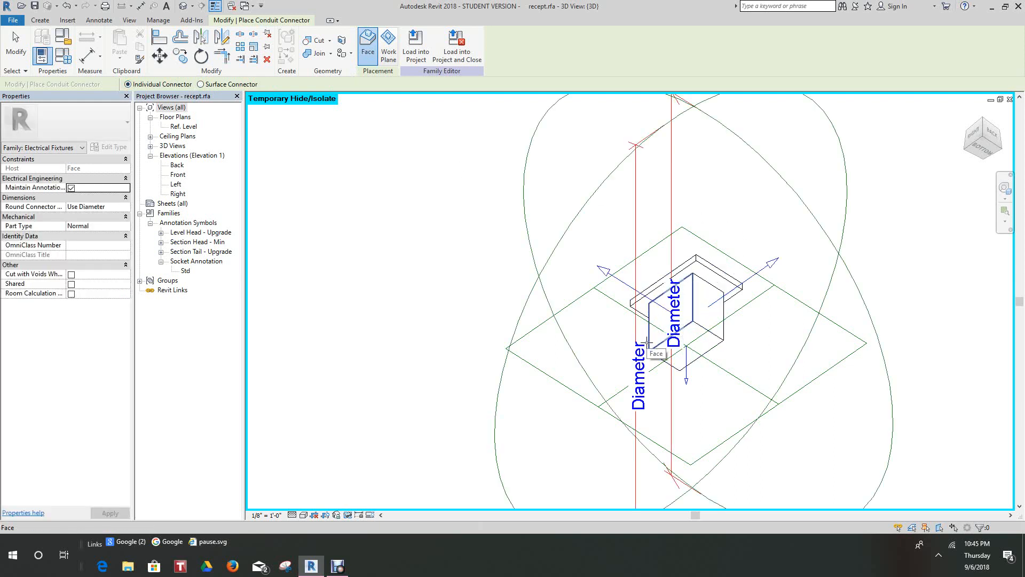
scroll(647, 341, down, 3)
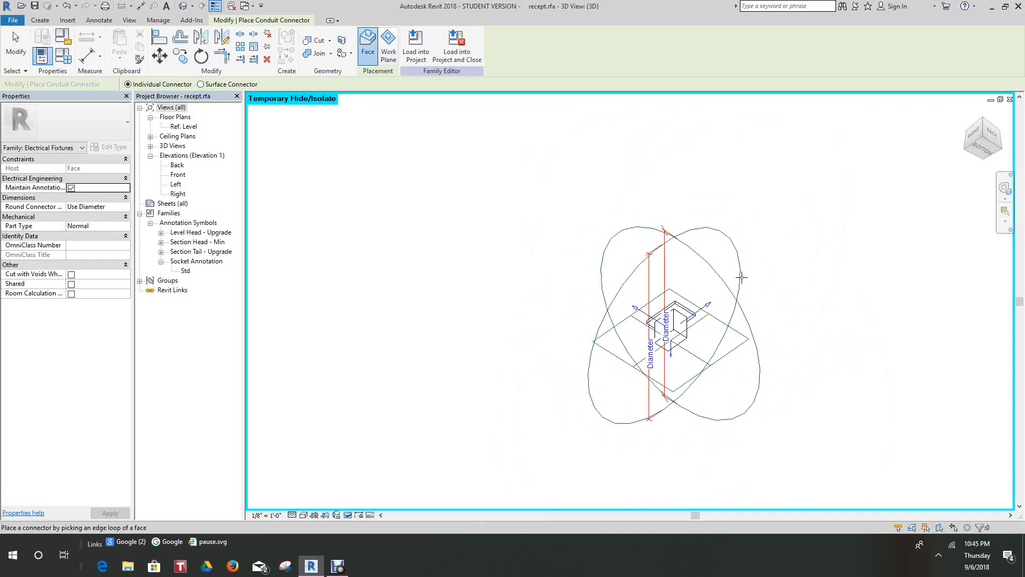
right_click(778, 269)
click(786, 274)
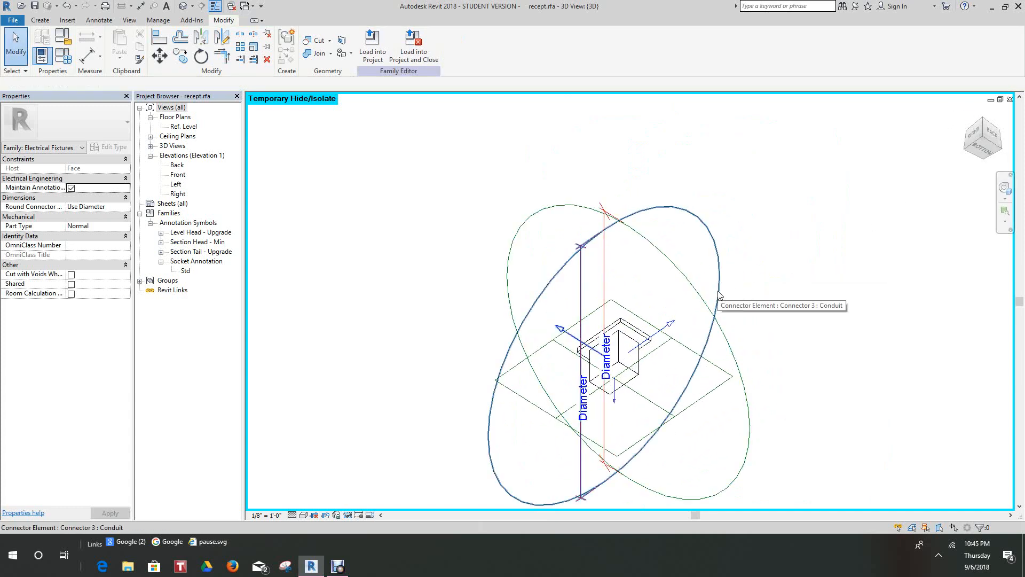
- Examine the properties of the right-face individual connector and the bottom surface connector, viewing the family from above
click(719, 296)
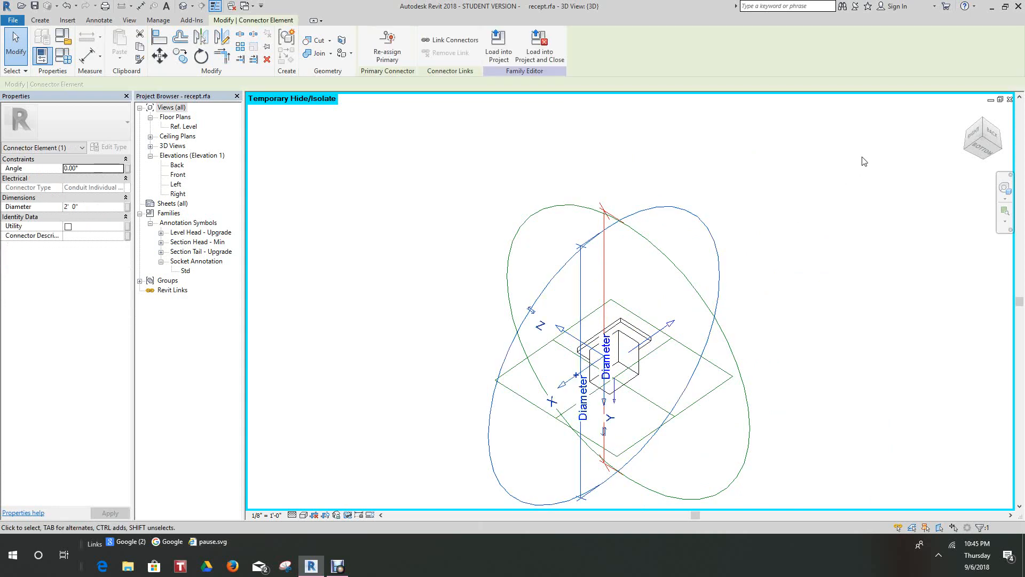
click(964, 117)
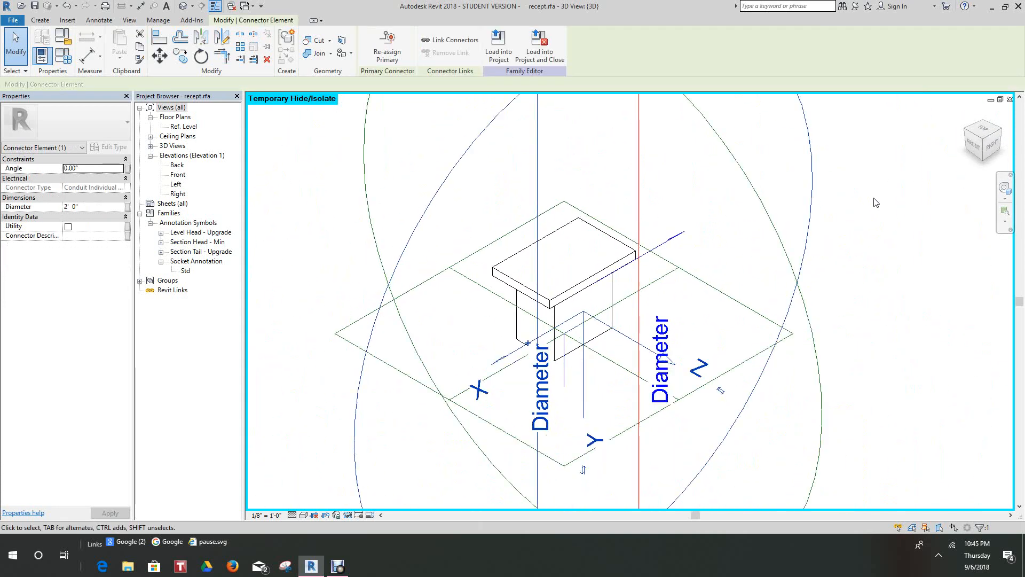
click(705, 263)
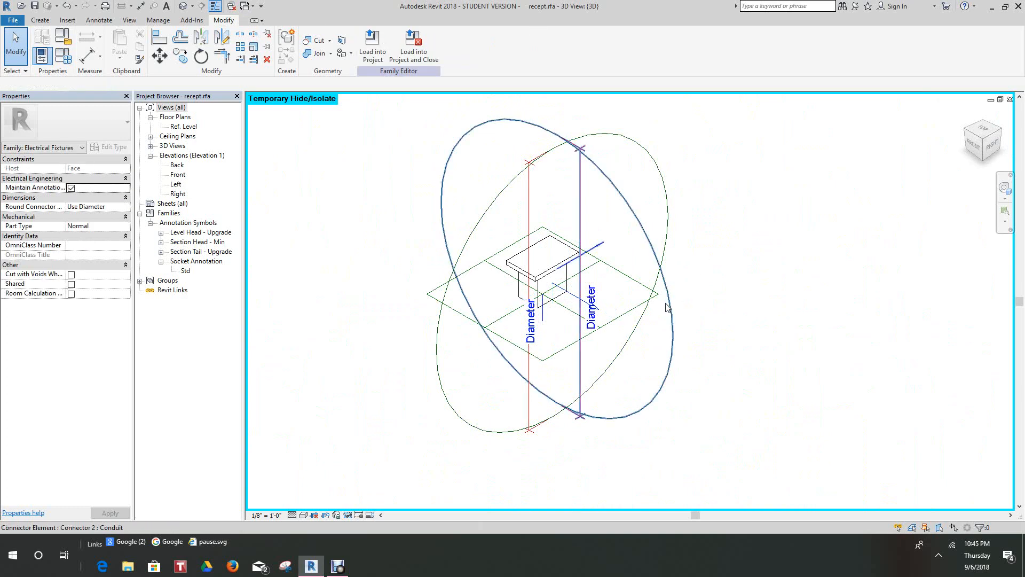
click(637, 305)
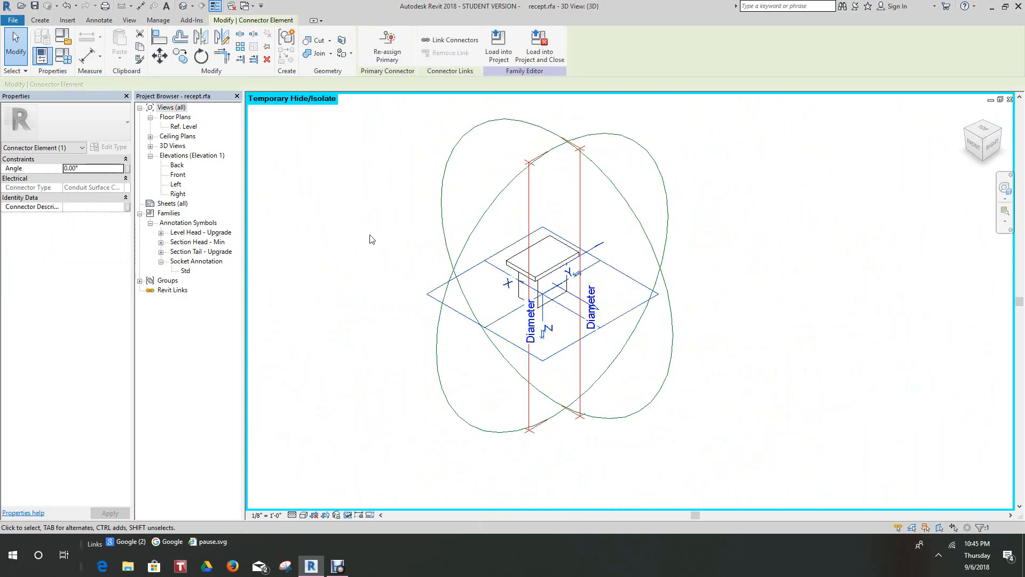
click(749, 241)
- Review the family parameters available for the back-face conduit connector's diameter, keeping the association at <none>
click(656, 261)
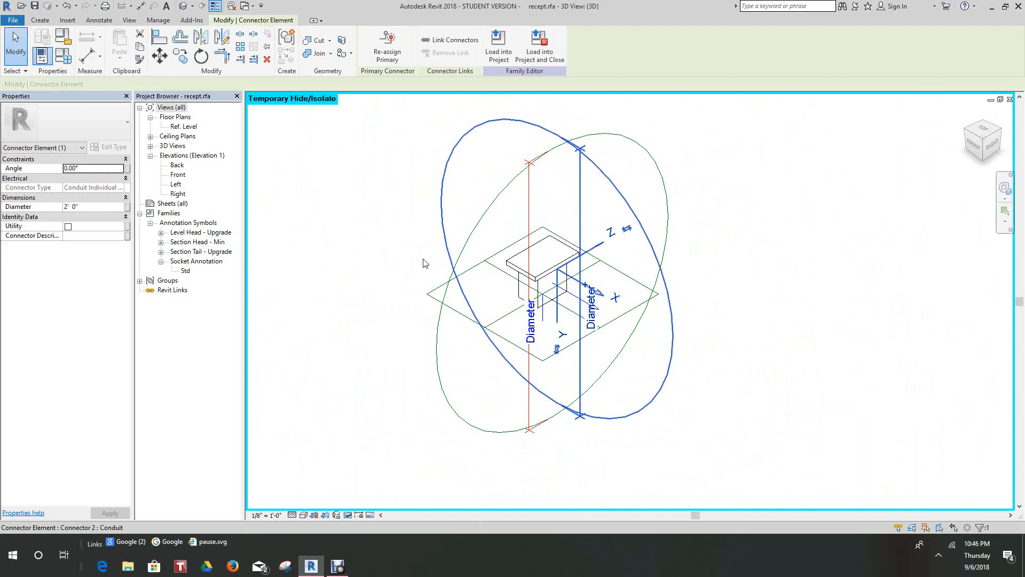
click(128, 208)
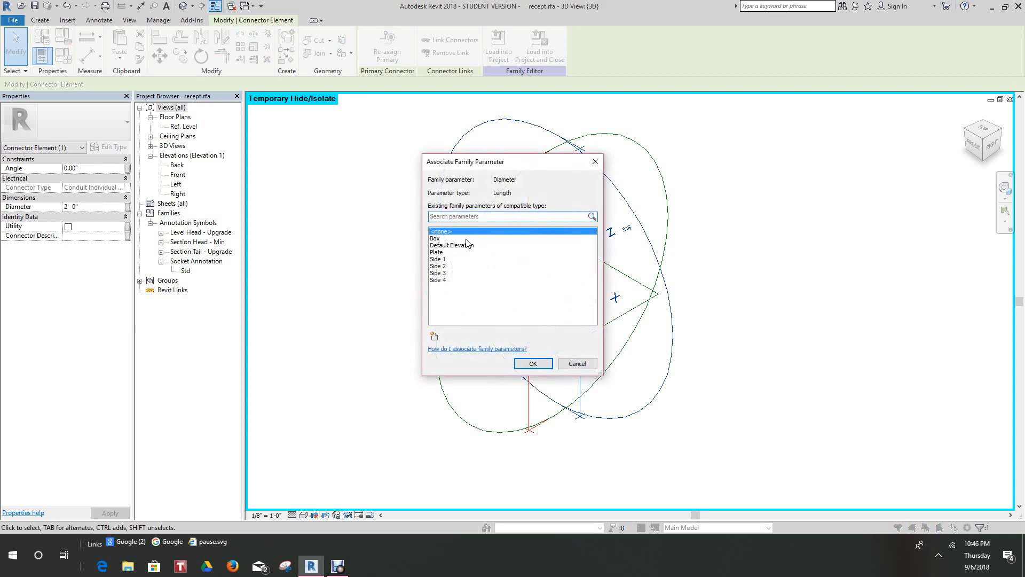
click(534, 364)
scroll(590, 261, up, 3)
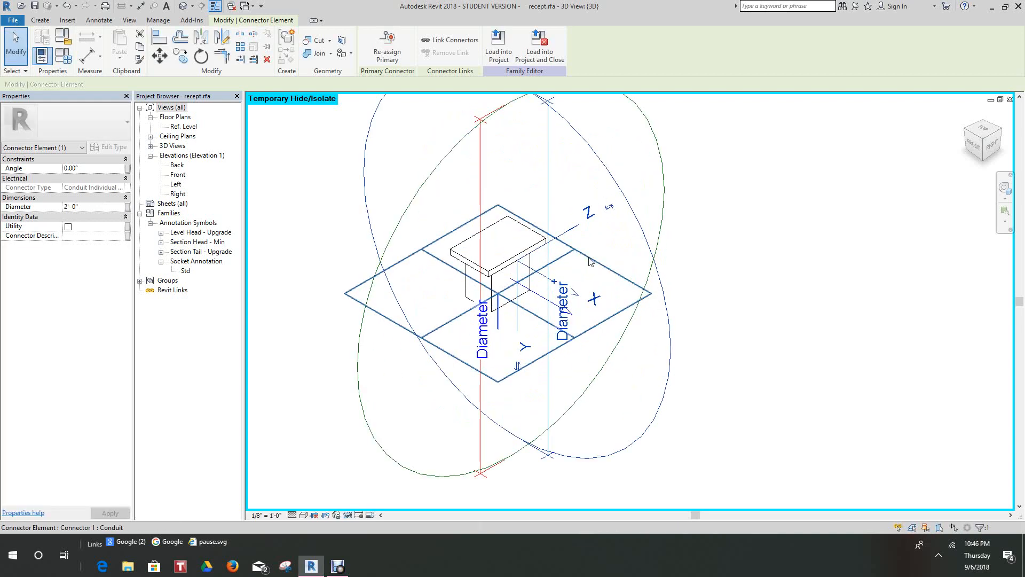
scroll(590, 262, down, 3)
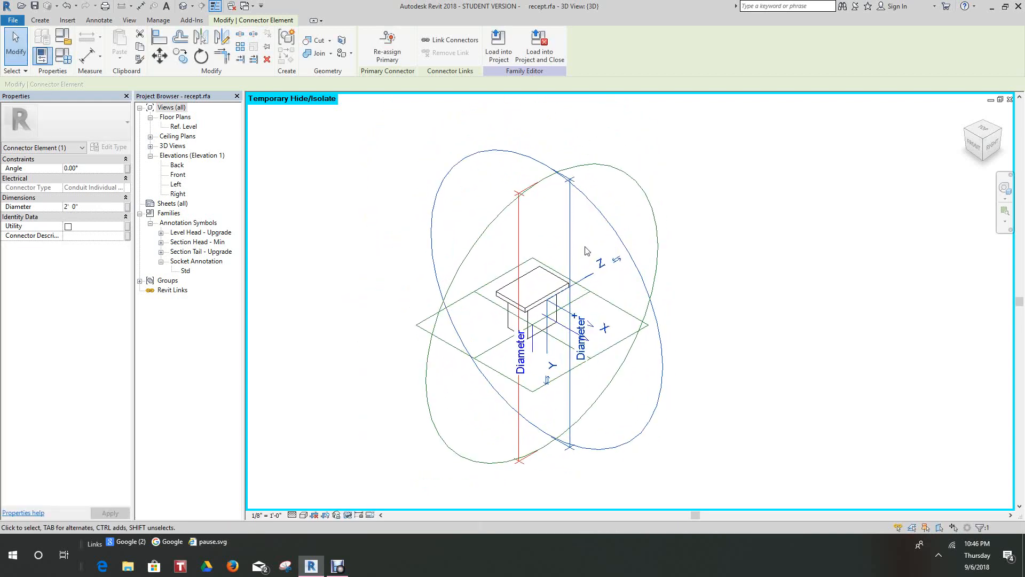
scroll(587, 251, up, 1)
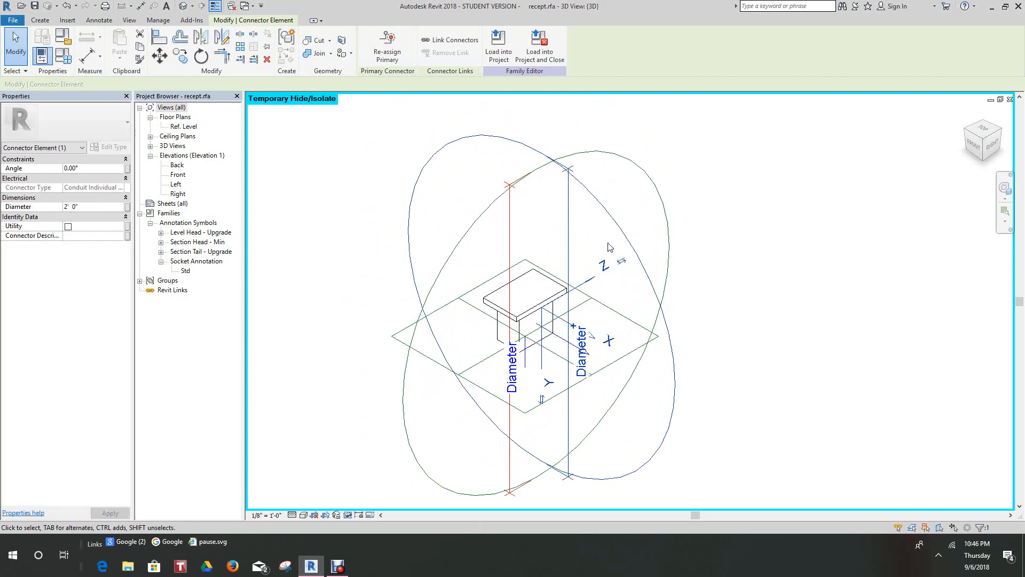
- Set the back-face conduit connector's diameter to 2"
click(87, 206)
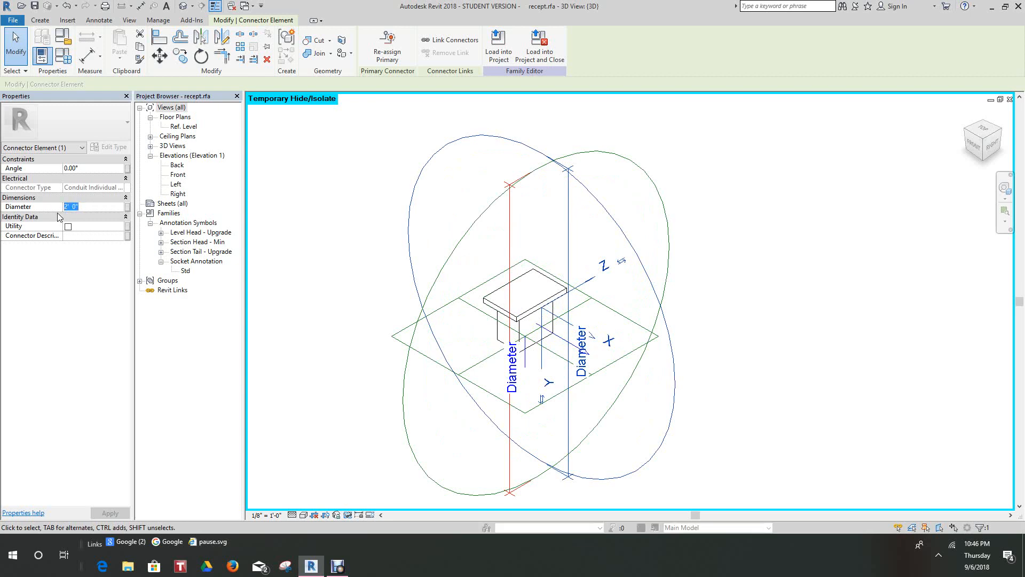
text(2)
key(Return)
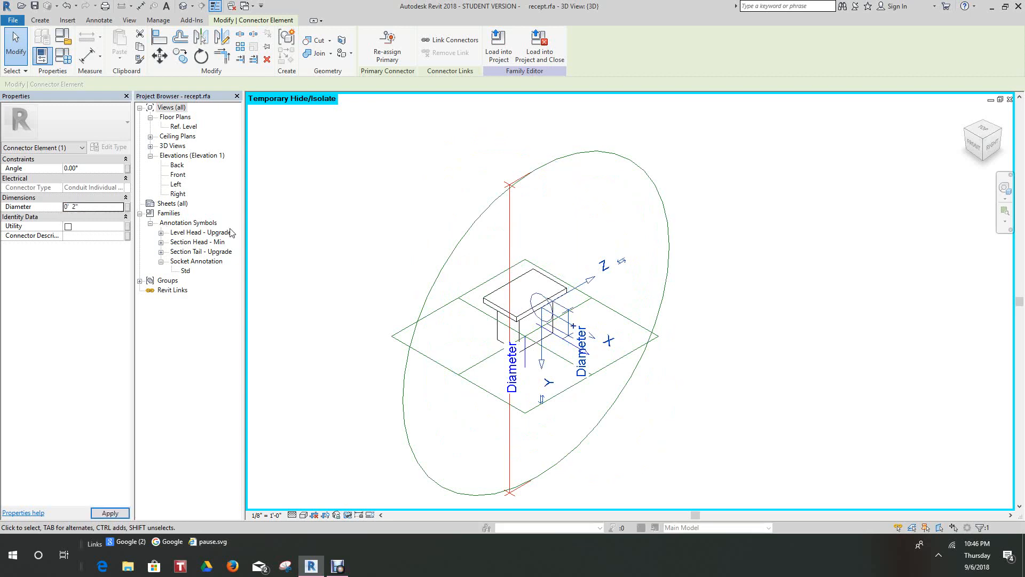
scroll(592, 346, up, 4)
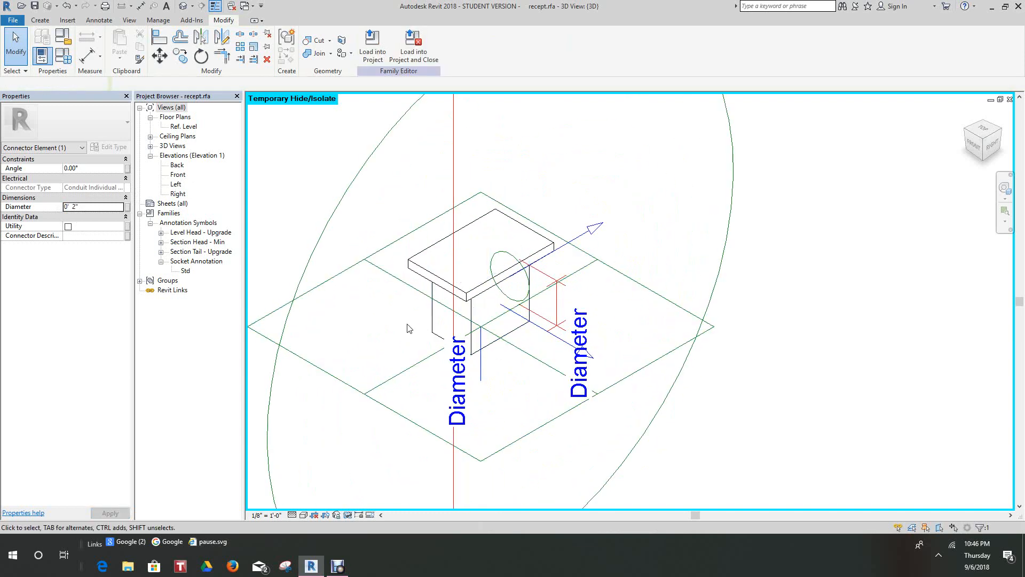
- Set the right-face conduit connector's diameter to 2" and clear the selection
scroll(407, 297, down, 5)
click(359, 281)
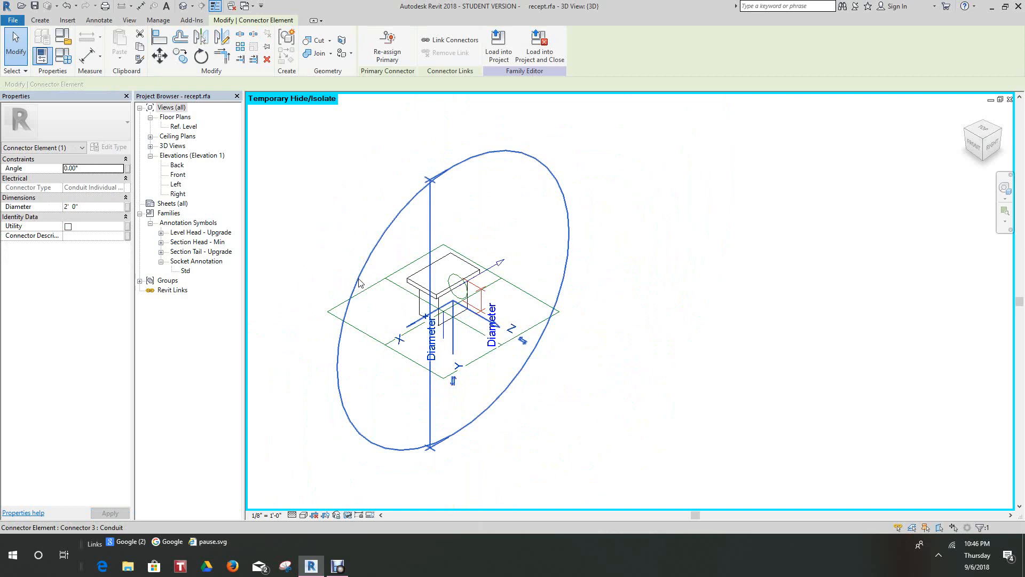
click(662, 312)
click(571, 236)
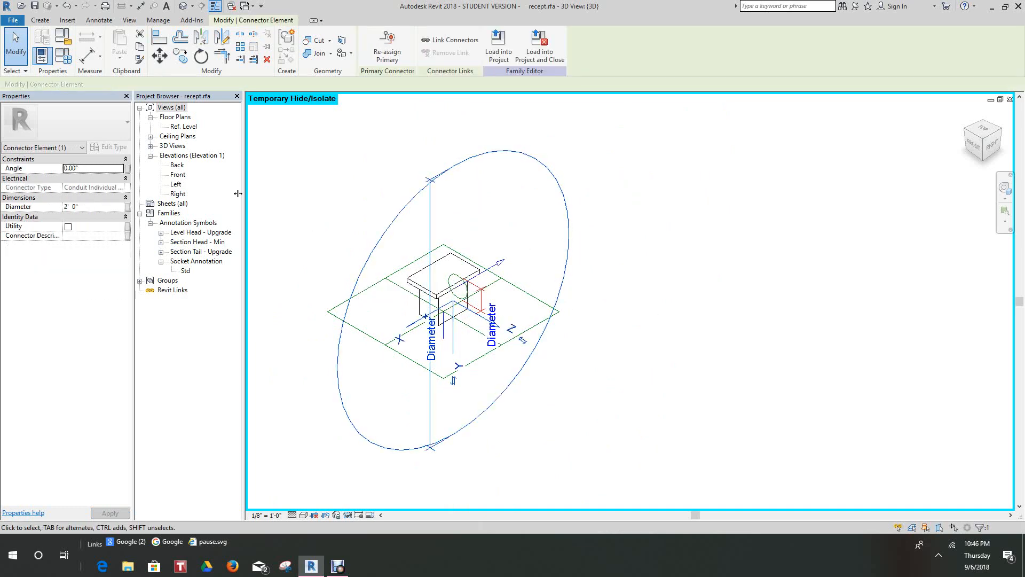
click(96, 208)
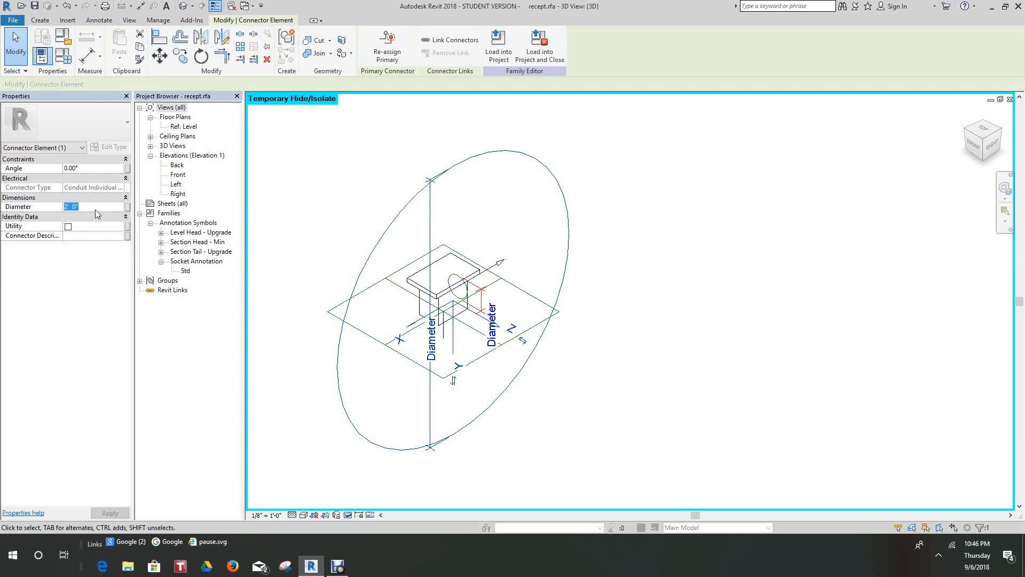
key(Return)
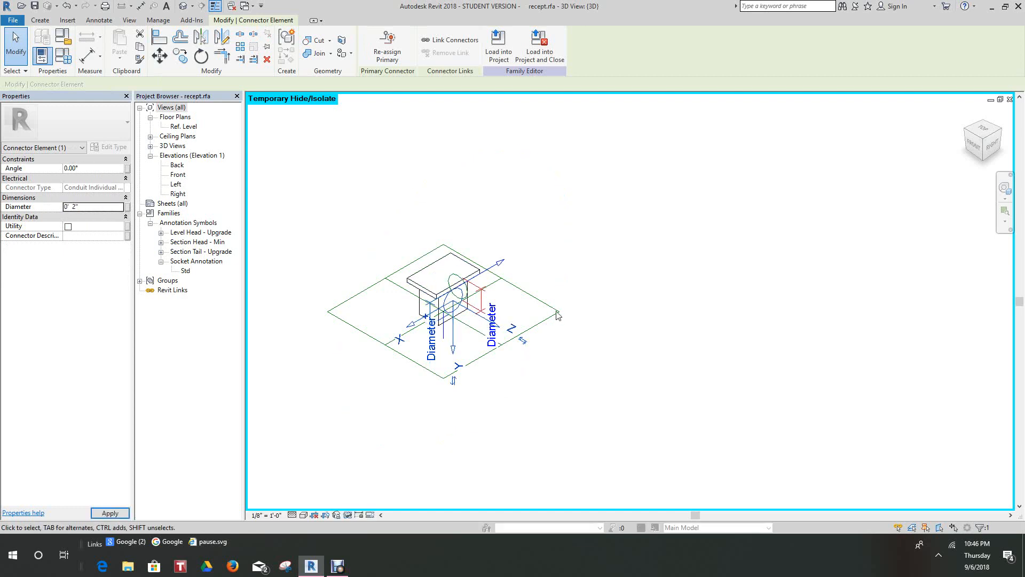
click(613, 334)
scroll(522, 332, up, 2)
scroll(539, 313, down, 4)
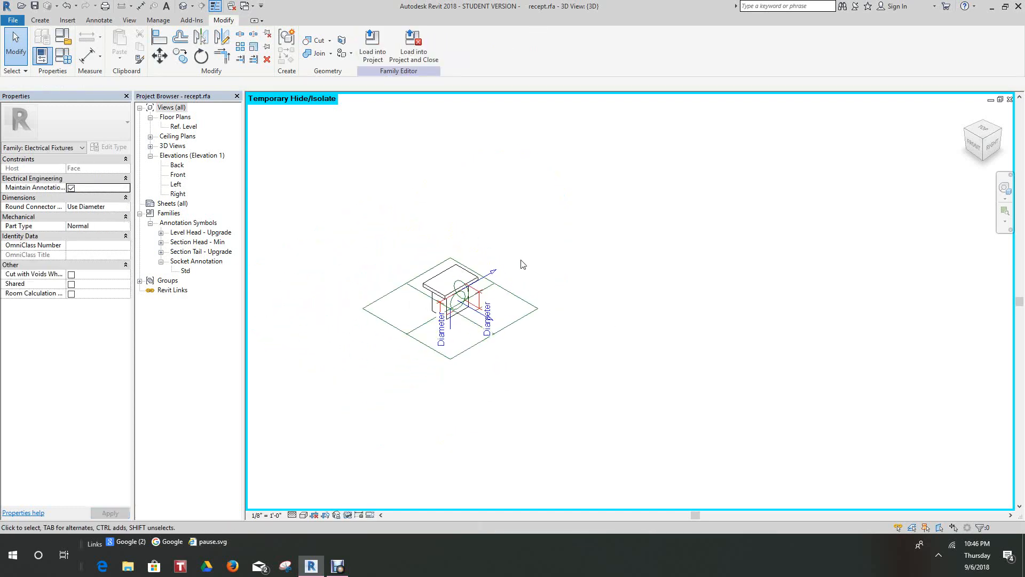
- Load the recept family into the ProjectARCH project, overwriting the existing version
click(965, 116)
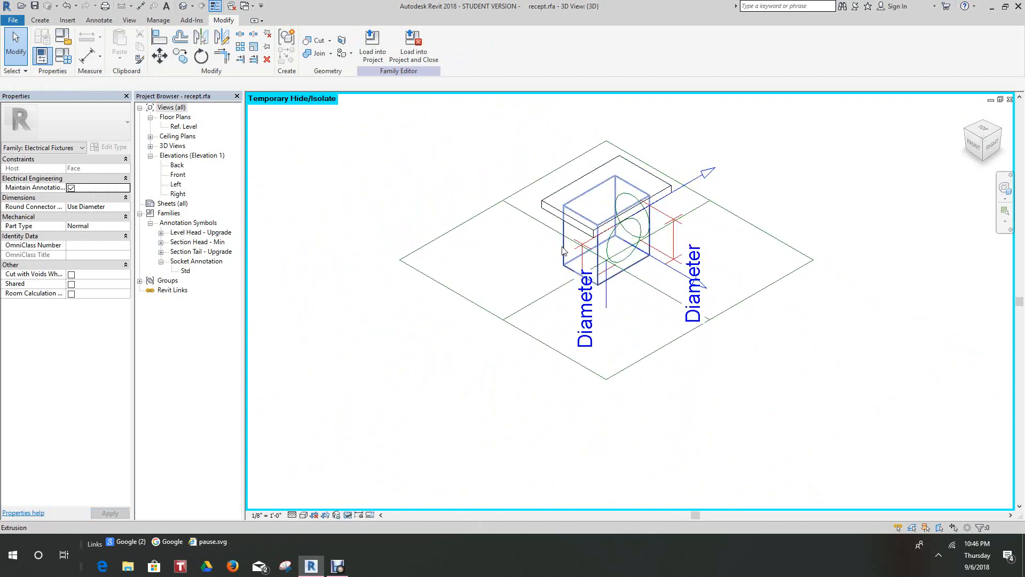
scroll(562, 248, down, 3)
middle_drag(562, 247, 575, 331)
scroll(498, 229, up, 2)
middle_drag(505, 235, 506, 243)
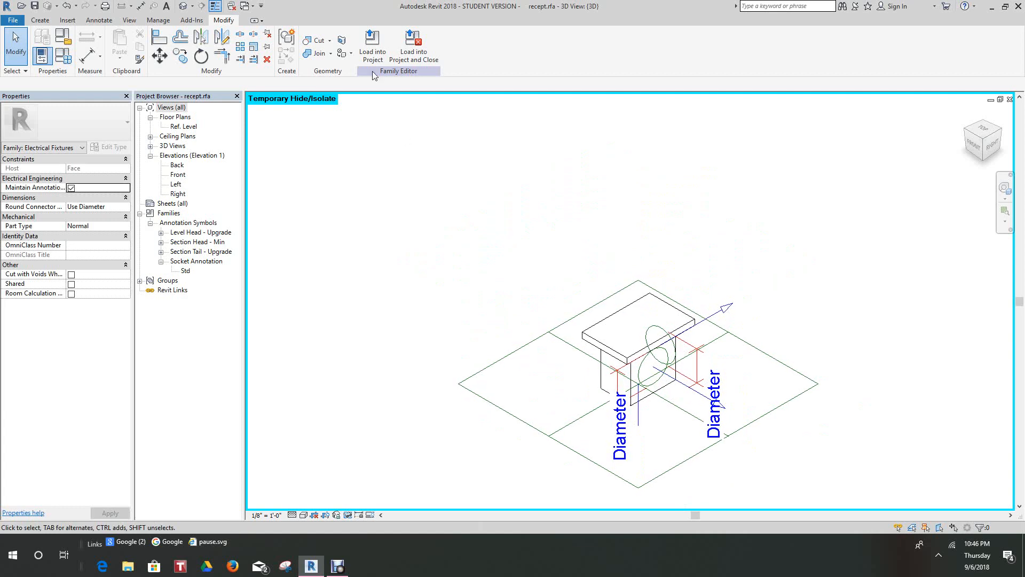
click(371, 52)
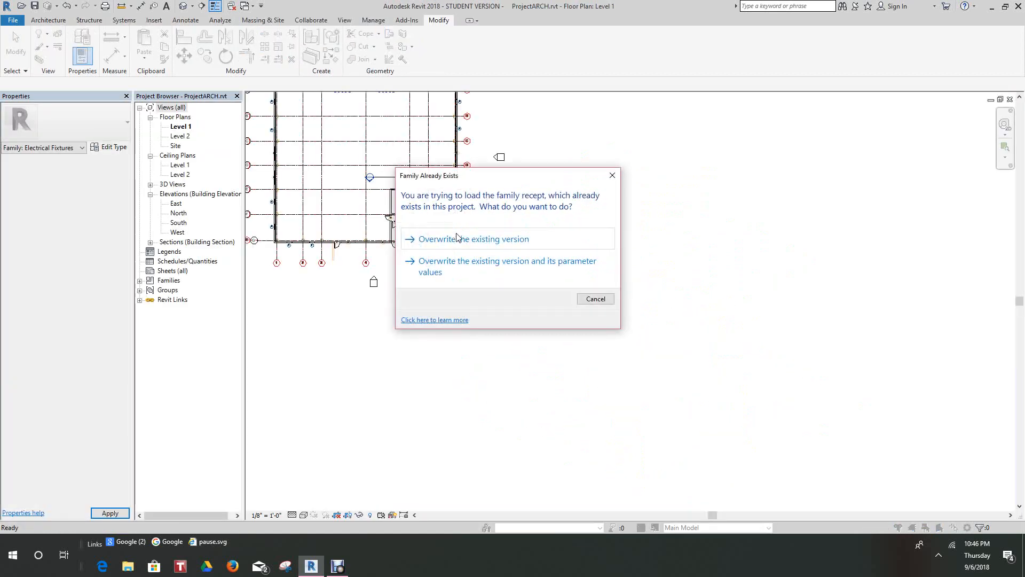
click(460, 240)
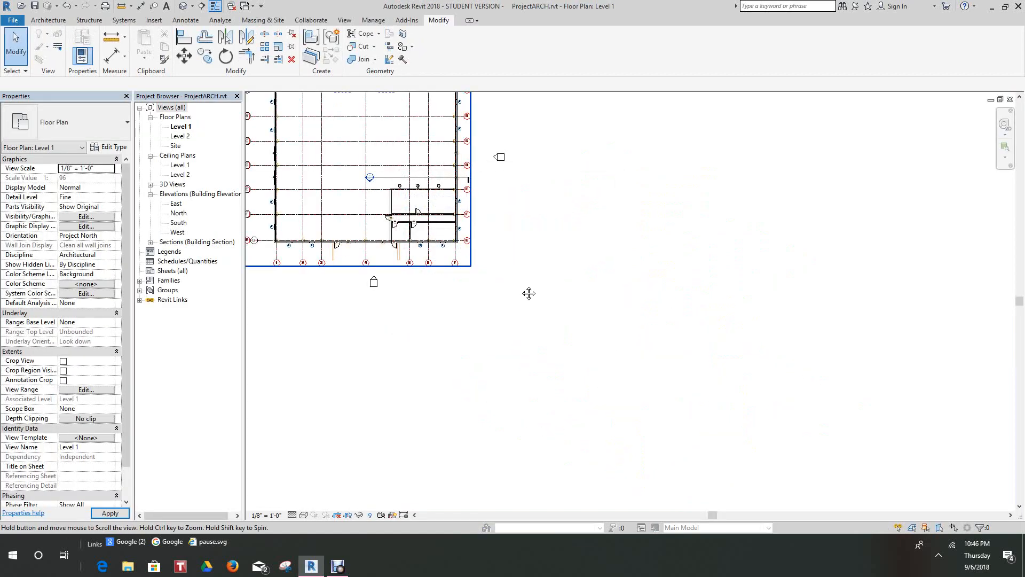
- Open Section 1 from its section head on the Level 1 plan and zoom in on the three receptacles
scroll(553, 284, up, 6)
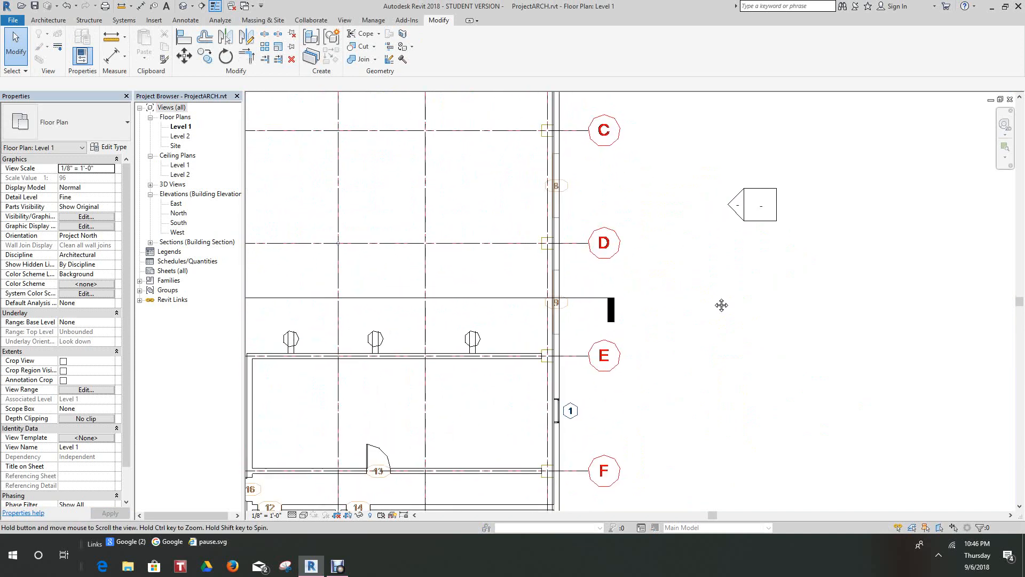
scroll(630, 289, down, 2)
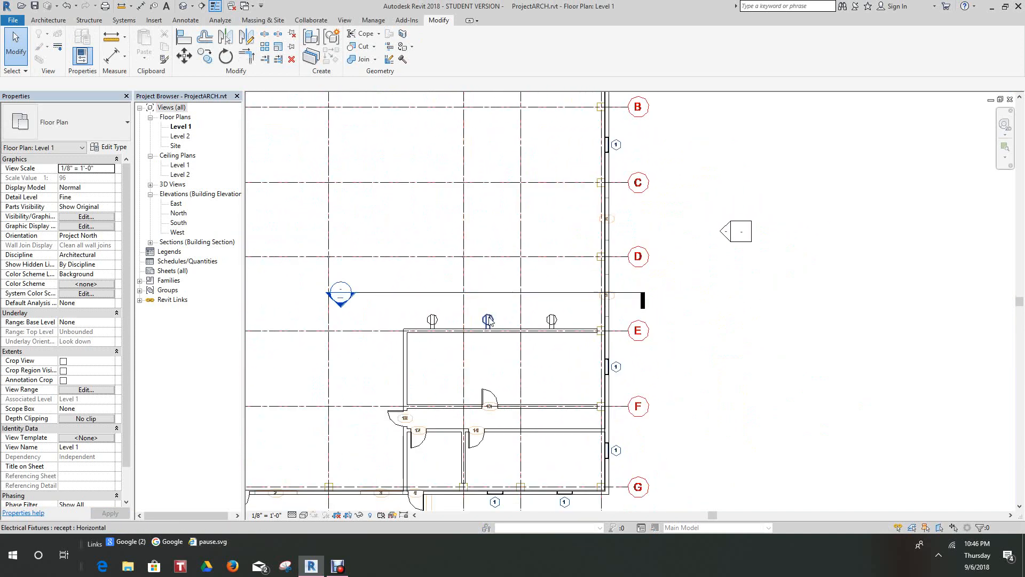
double_click(354, 300)
scroll(544, 318, up, 3)
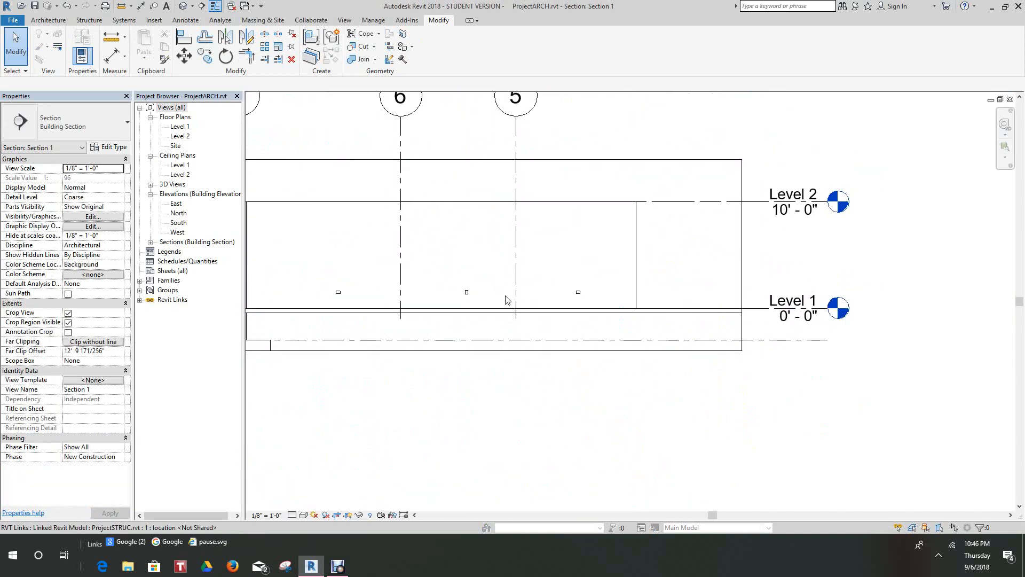
- Draw a 2" conduit straight up from the top connector of the receptacle between grids 7 and 6, ending at offset 2' 9 1/4"
scroll(506, 300, up, 6)
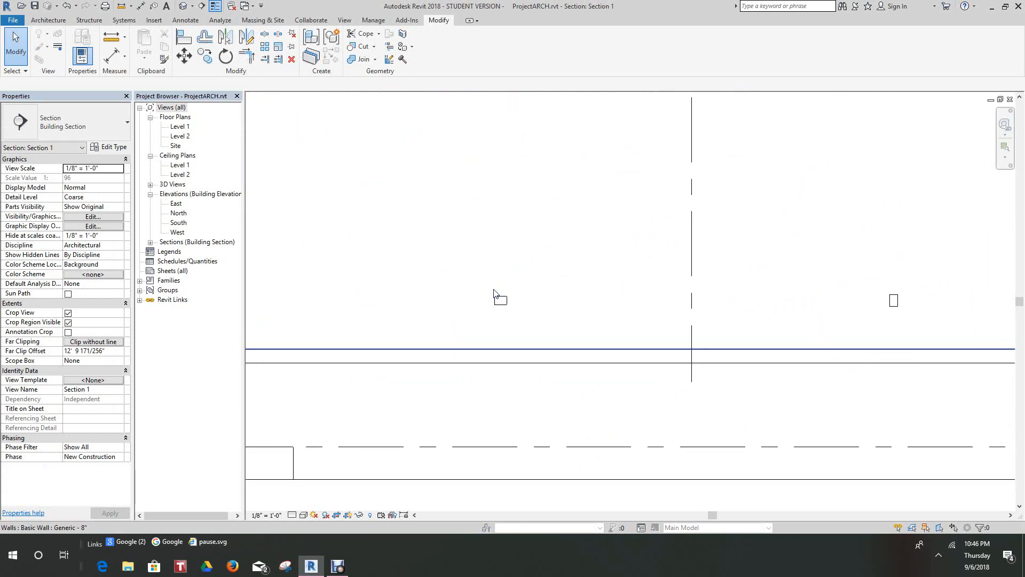
click(501, 299)
scroll(508, 305, up, 3)
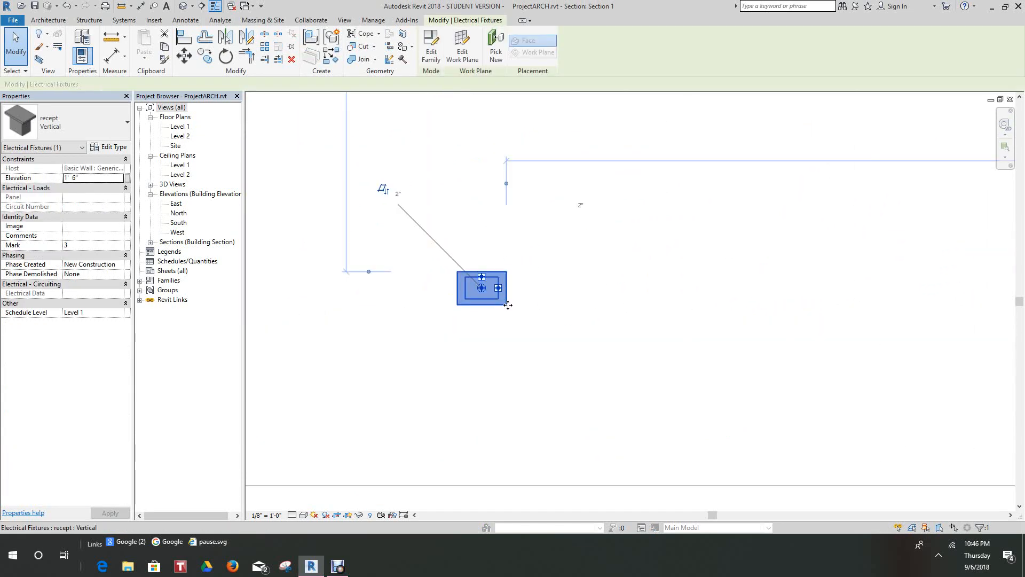
scroll(505, 302, up, 3)
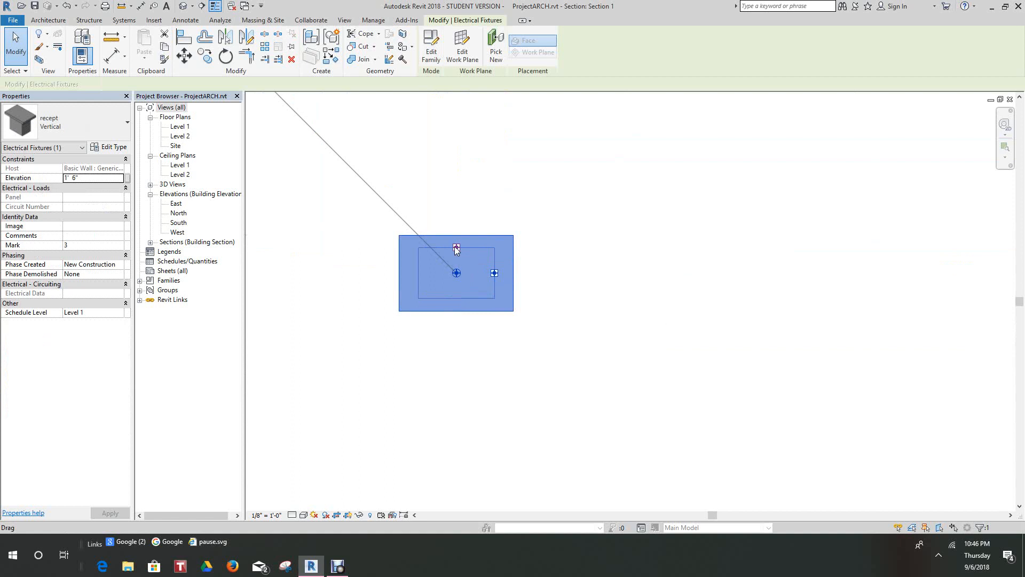
right_click(456, 251)
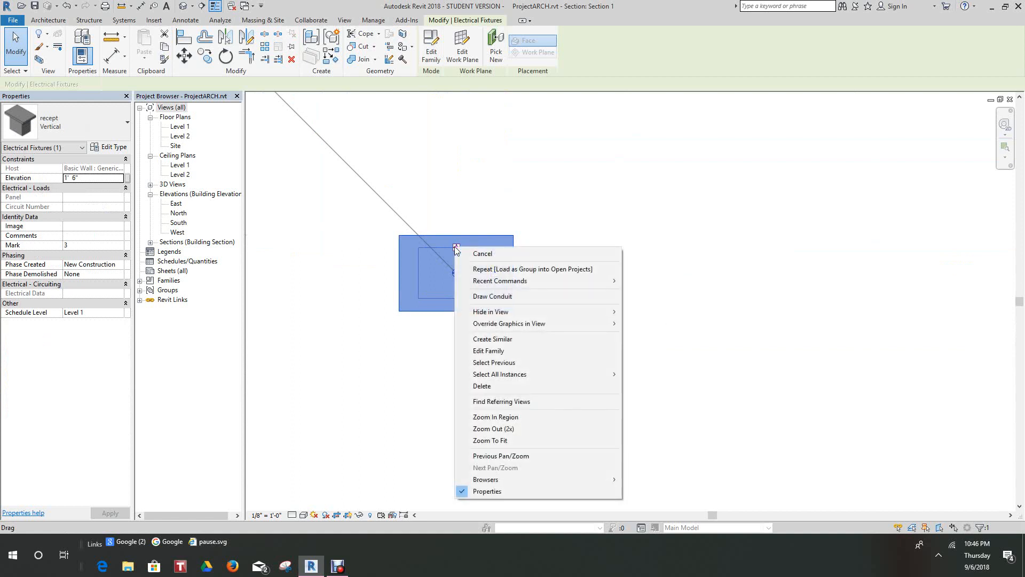
click(494, 296)
scroll(457, 171, down, 2)
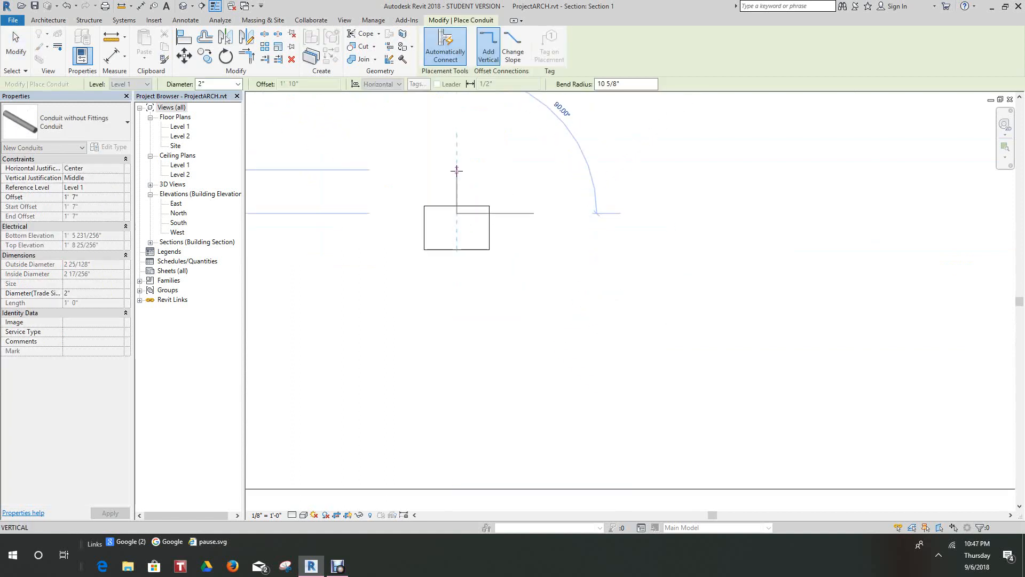
middle_drag(457, 169, 470, 318)
click(472, 156)
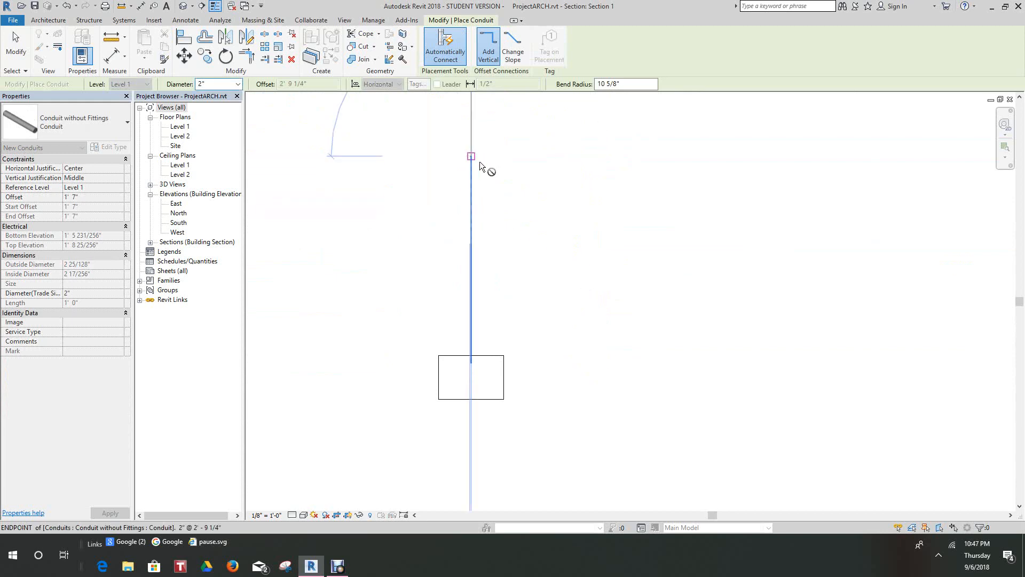
scroll(511, 188, down, 2)
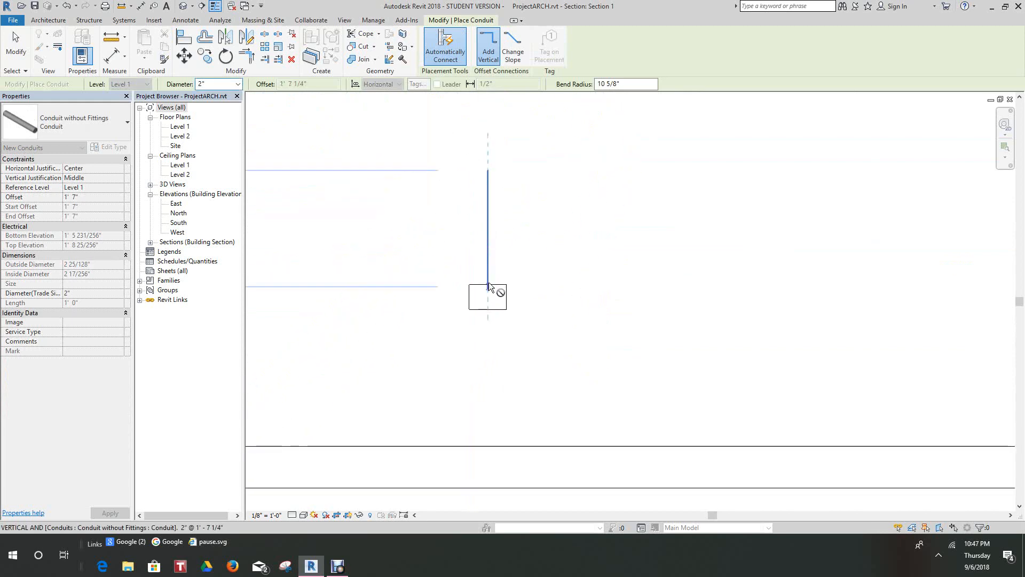
right_click(548, 212)
click(578, 221)
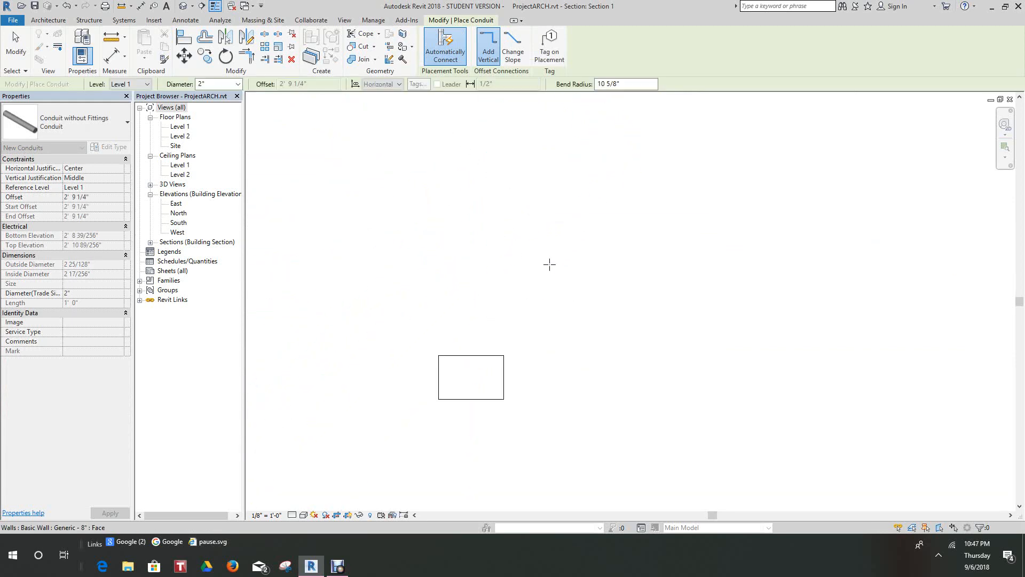
right_click(528, 300)
click(547, 306)
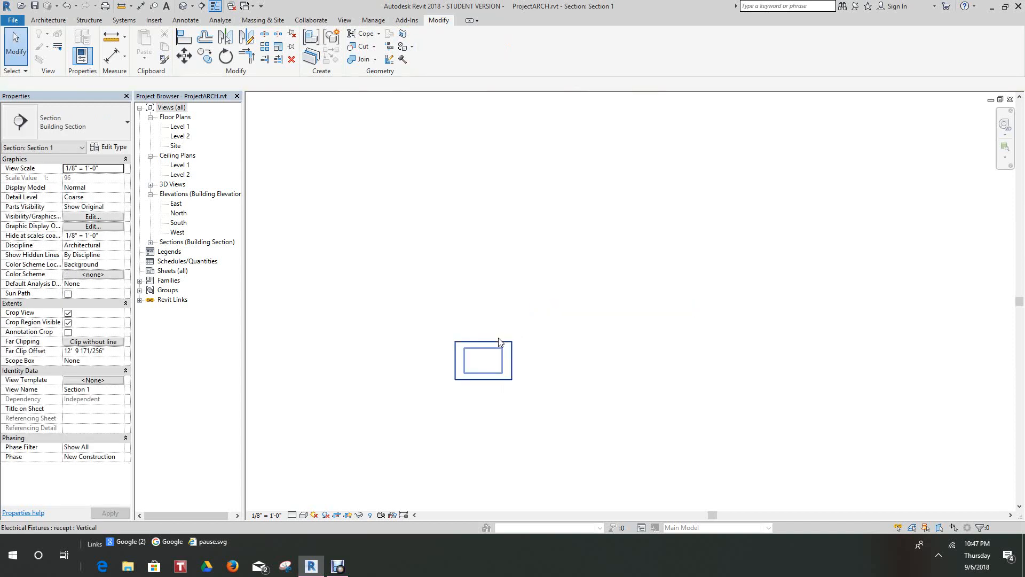
- Draw a 2" conduit horizontally from the same receptacle's side connector toward grid 6, stopping short of the grid line
click(512, 361)
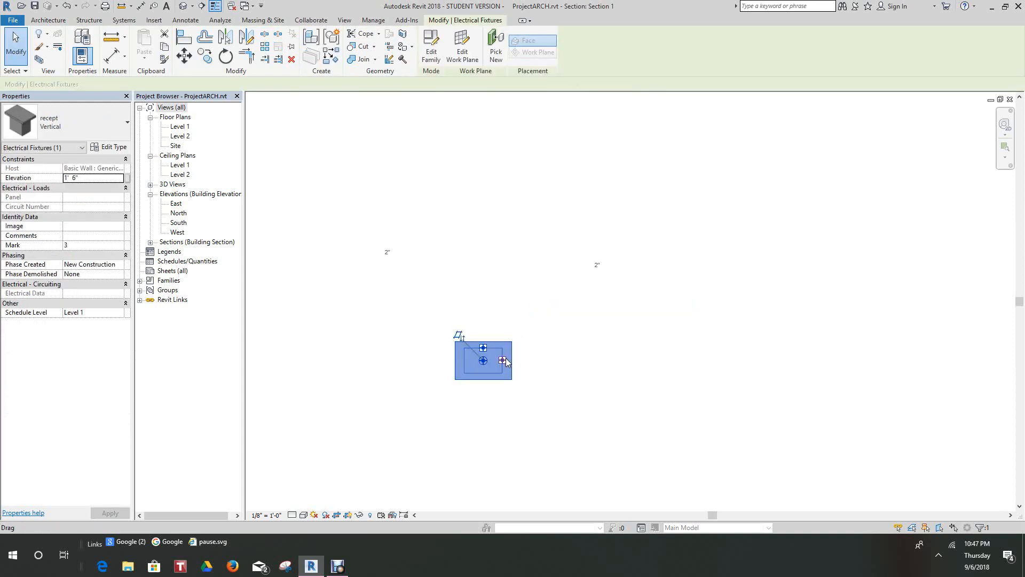
right_click(506, 362)
click(539, 155)
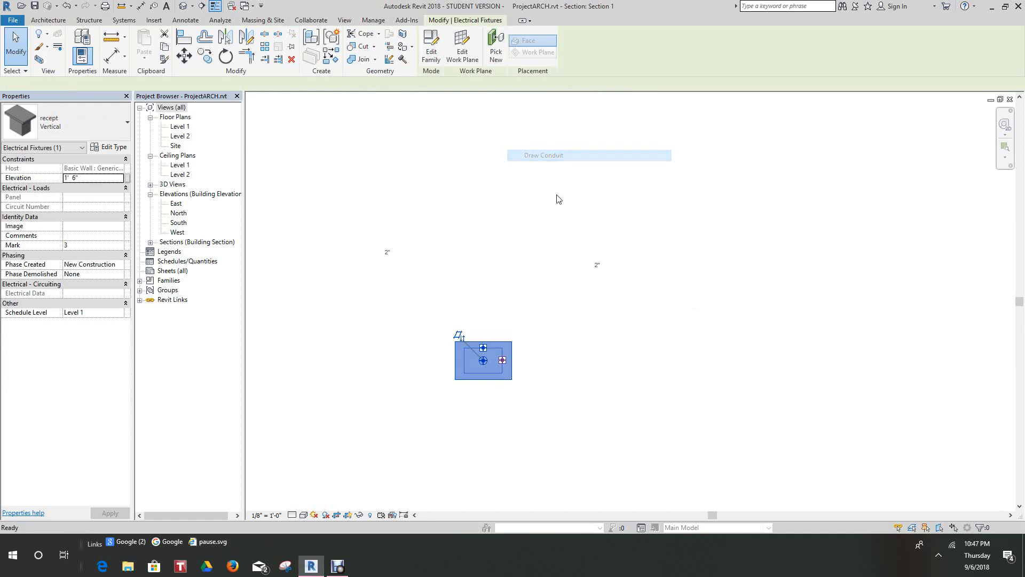
middle_drag(655, 372, 558, 377)
scroll(559, 376, down, 1)
click(631, 368)
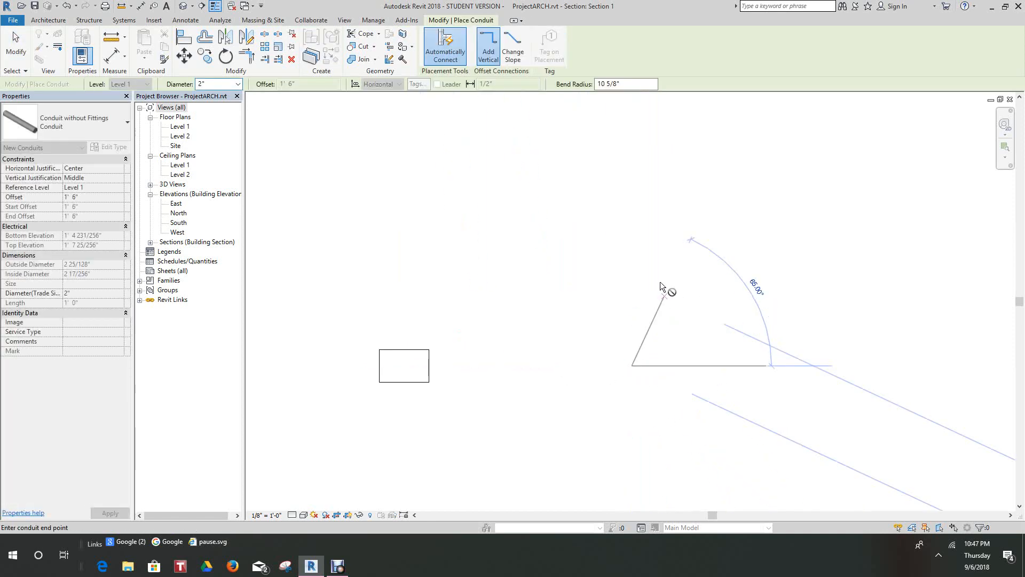
scroll(647, 250, down, 2)
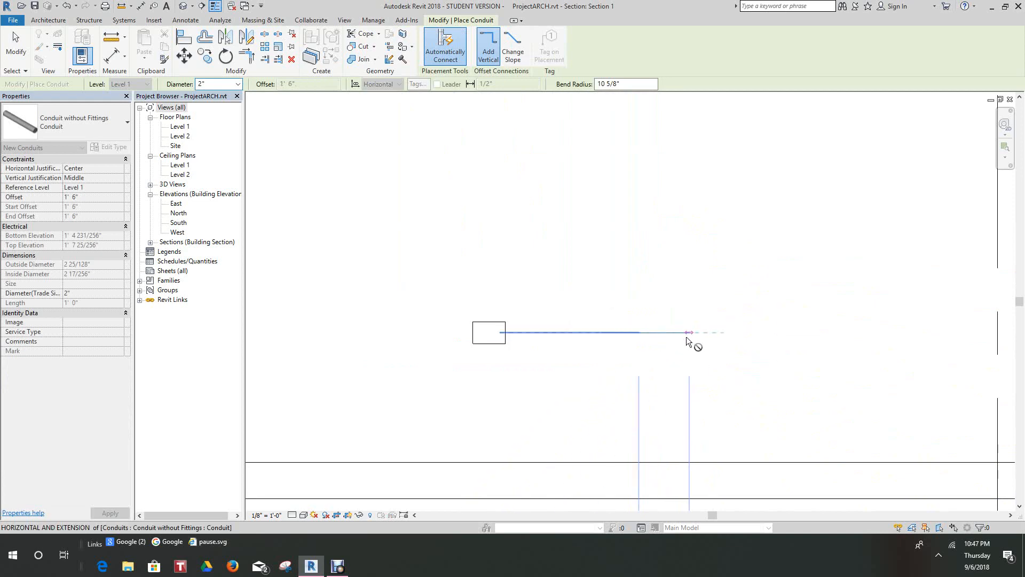
scroll(700, 341, down, 2)
middle_drag(700, 349, 551, 318)
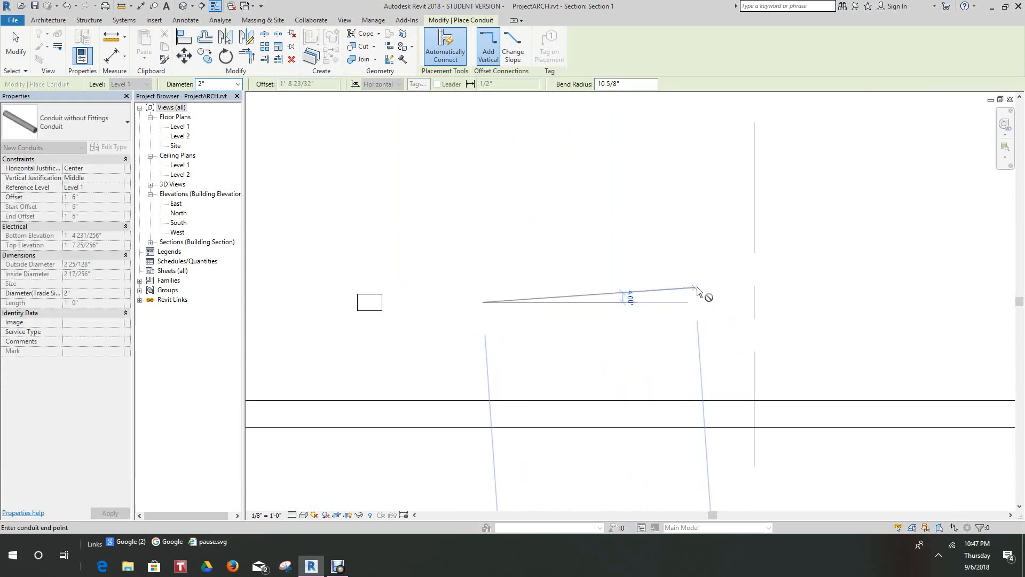
scroll(713, 329, down, 2)
middle_drag(739, 321, 560, 302)
scroll(793, 329, up, 1)
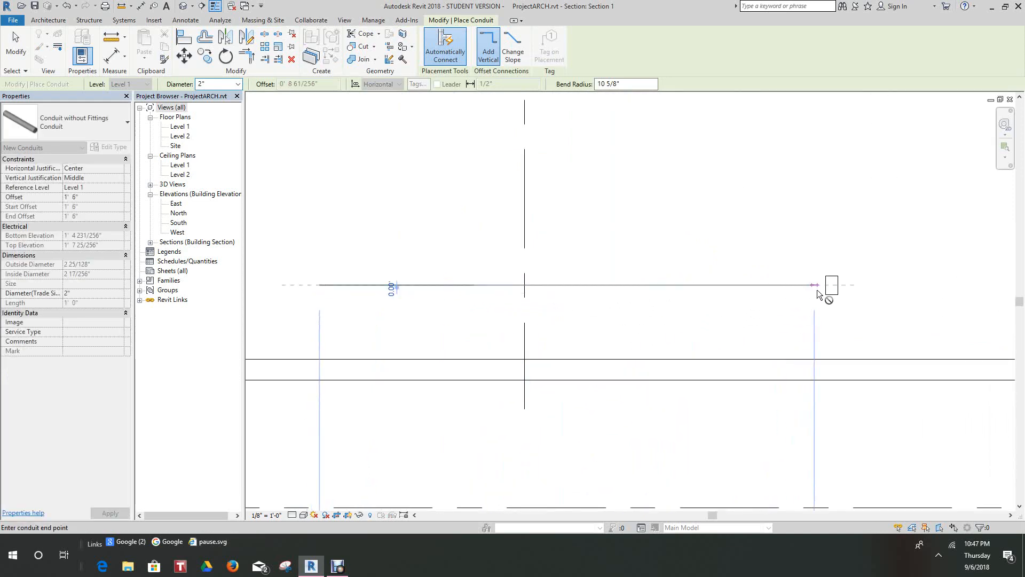
middle_drag(492, 293, 600, 303)
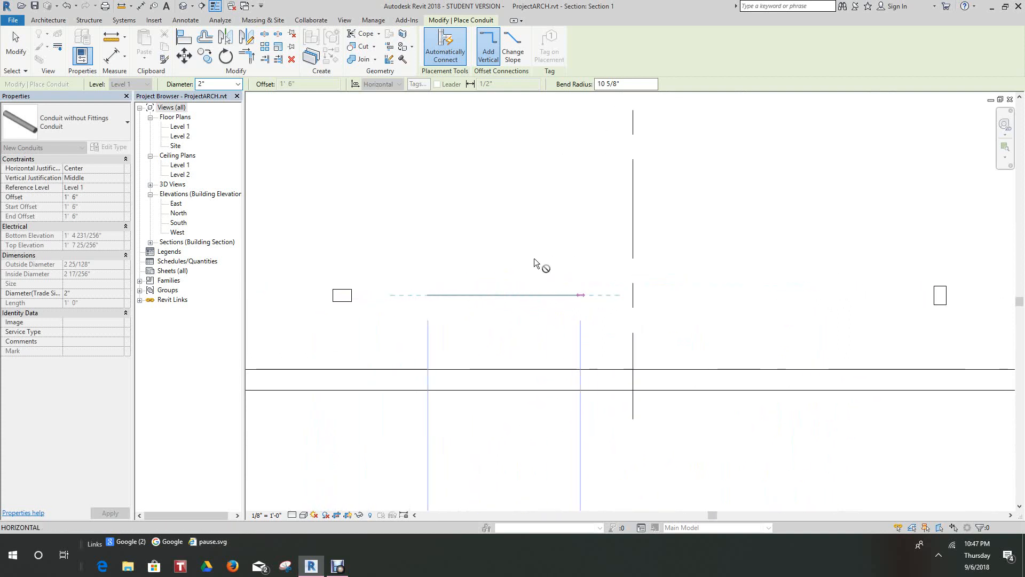
right_click(419, 172)
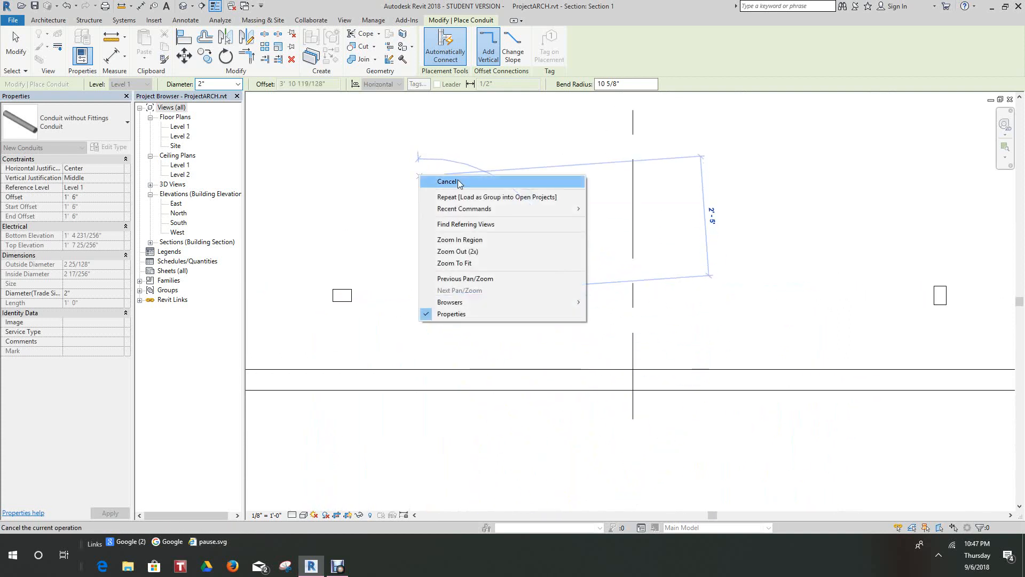
click(454, 182)
scroll(475, 218, down, 8)
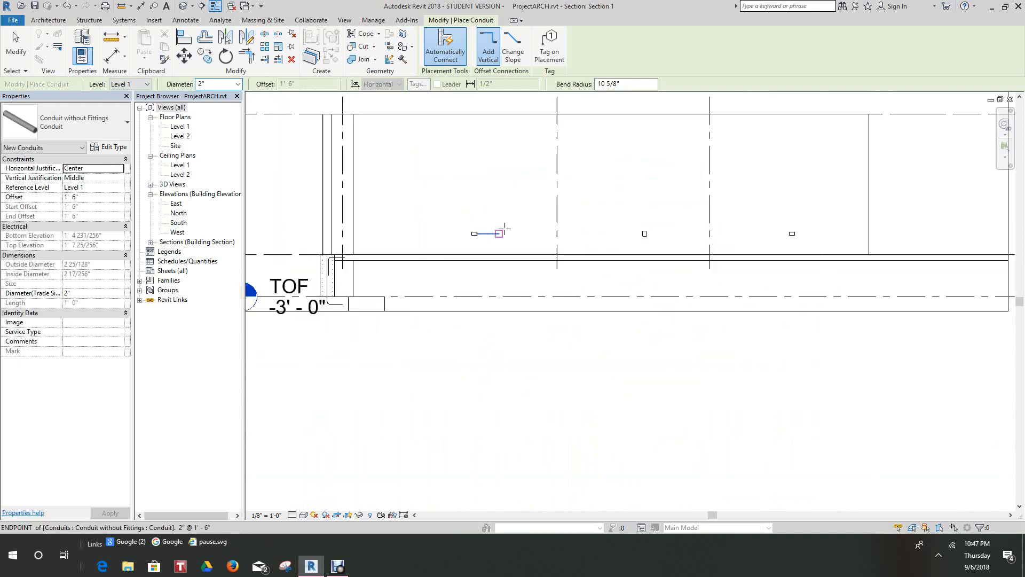
middle_drag(512, 237, 514, 342)
right_click(478, 176)
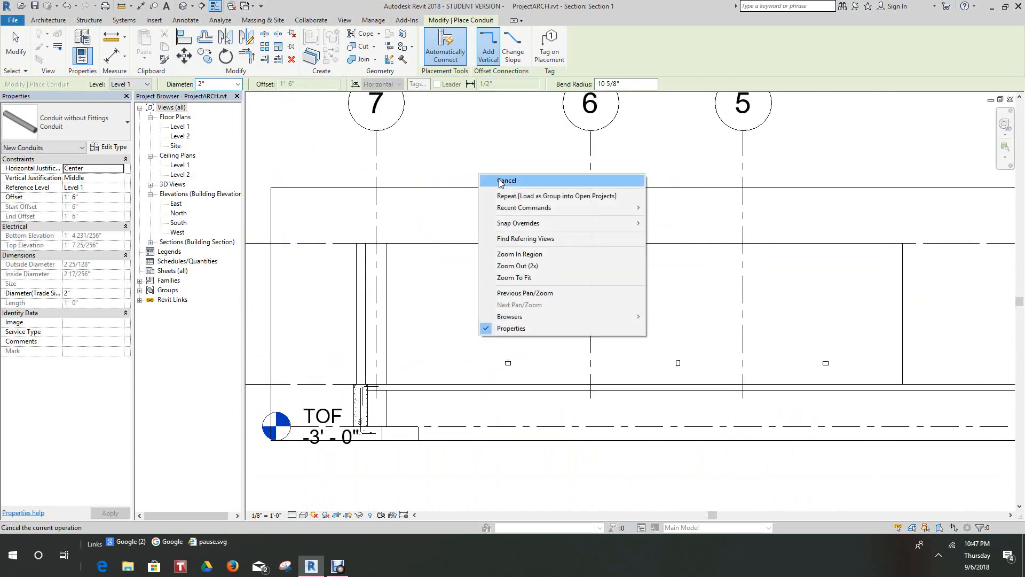
click(498, 181)
- Set the Section 1 view's detail level to Fine
middle_drag(499, 181, 516, 250)
scroll(478, 217, down, 3)
scroll(516, 251, up, 2)
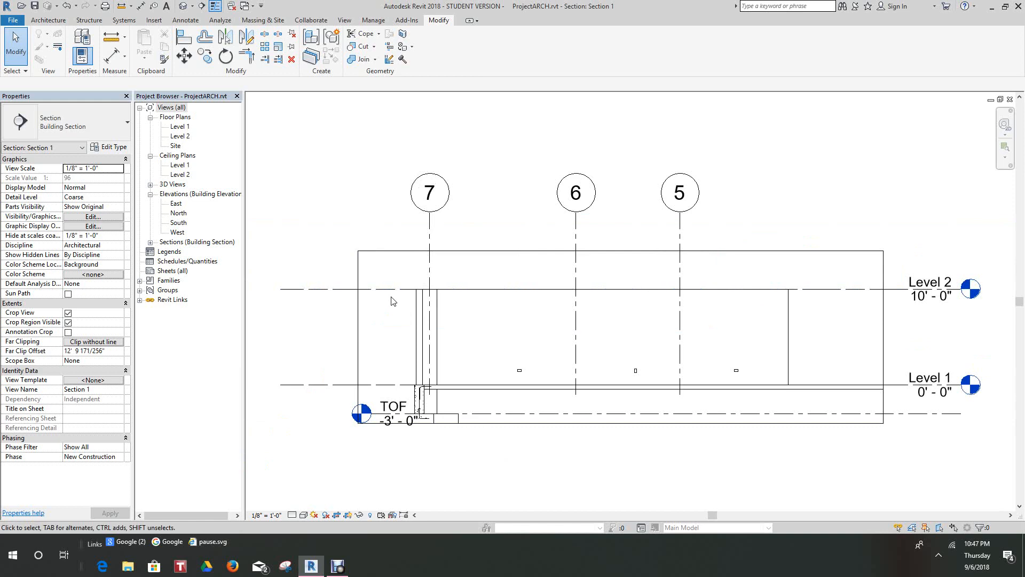
scroll(490, 371, up, 2)
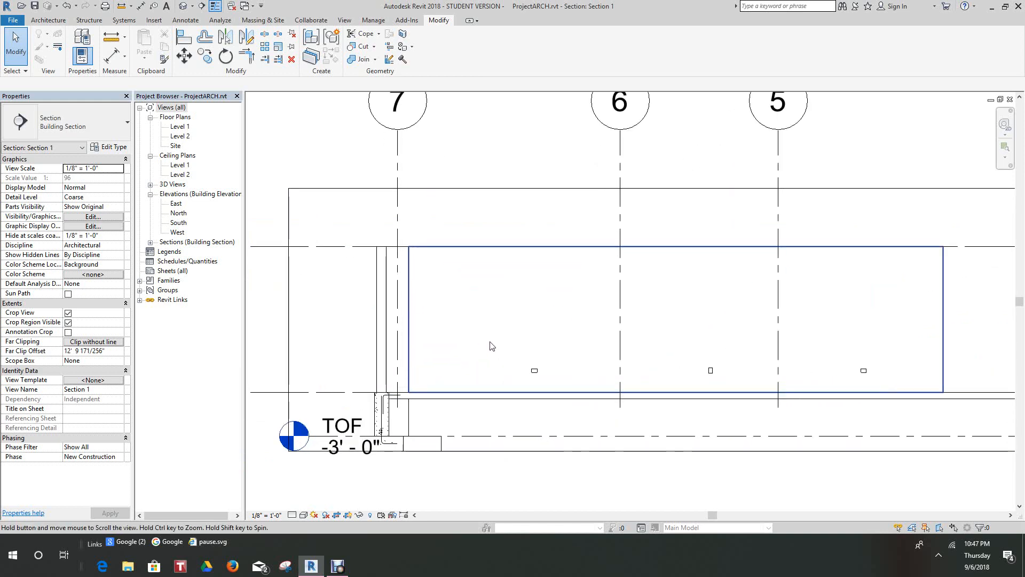
scroll(491, 345, up, 5)
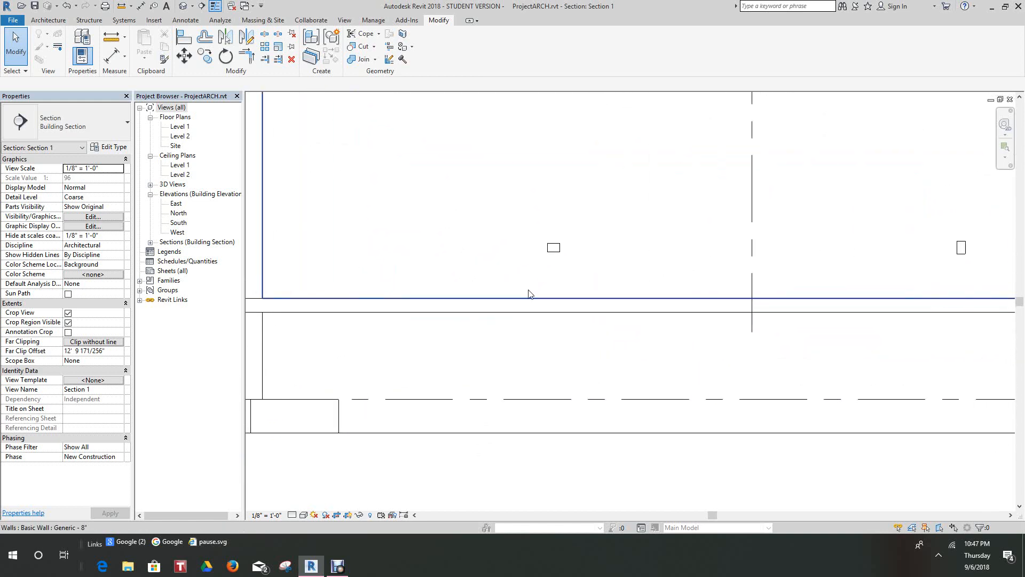
scroll(512, 304, down, 2)
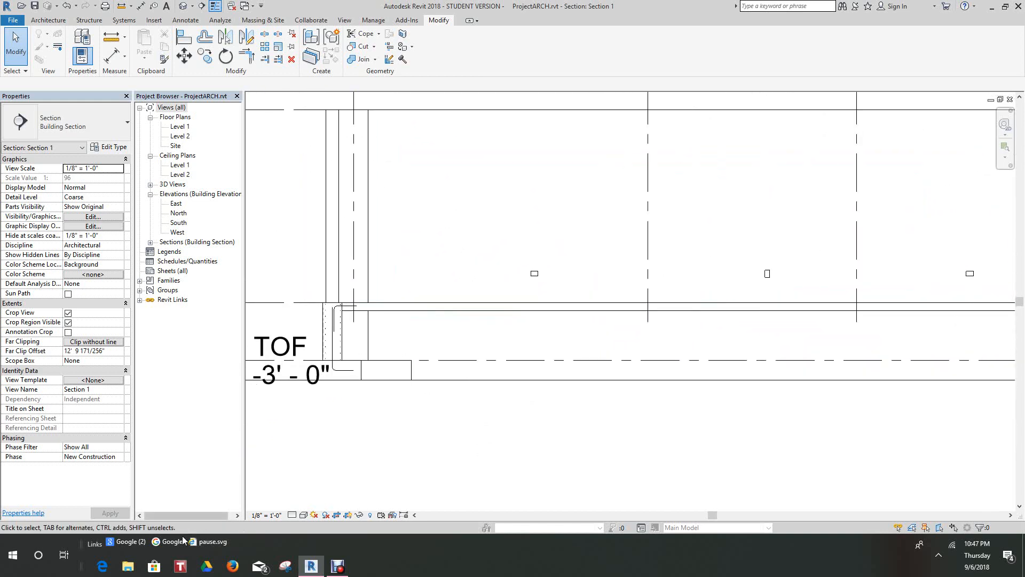
click(293, 515)
click(302, 503)
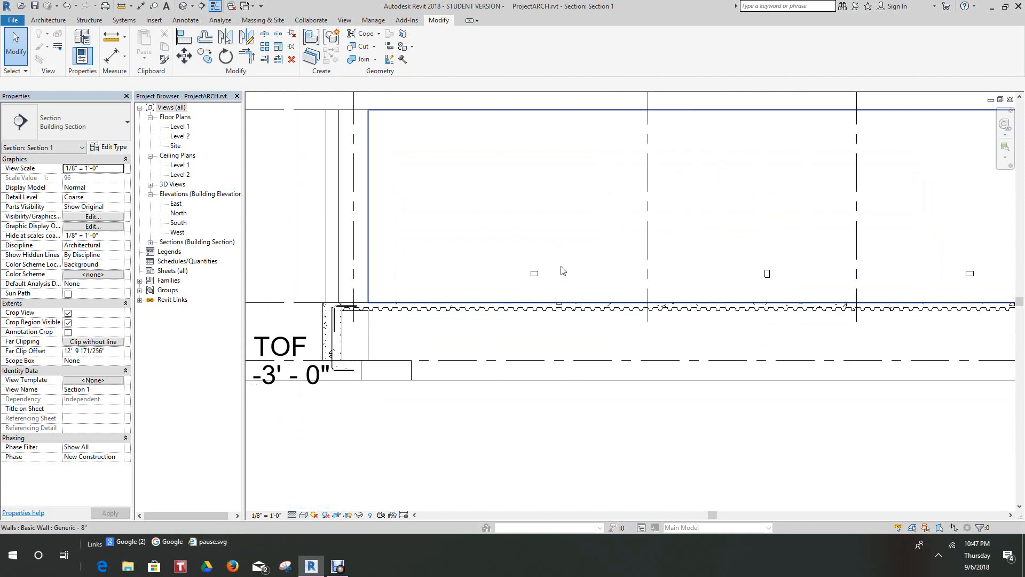
- Check the available commands on the receptacle's top connector and examine the attached conduits by selecting the wall in front of them
scroll(560, 266, up, 2)
click(515, 280)
scroll(515, 283, up, 2)
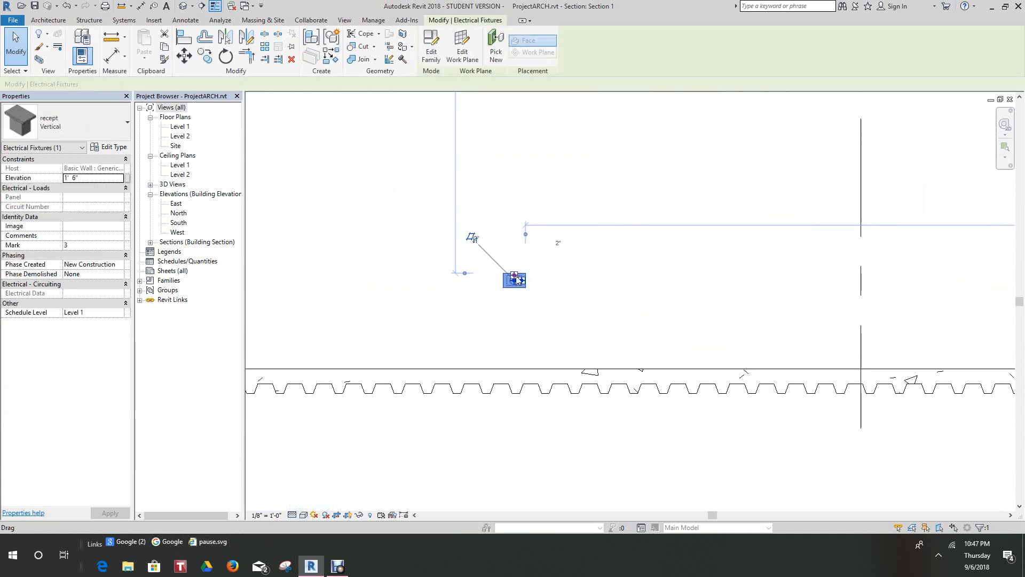
right_click(515, 279)
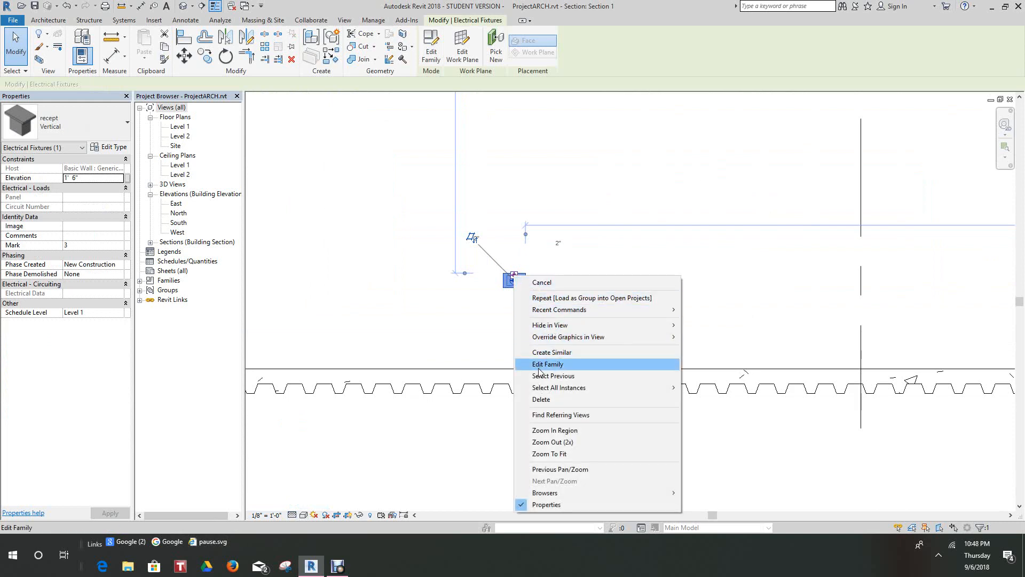
click(449, 335)
scroll(499, 291, up, 2)
click(488, 298)
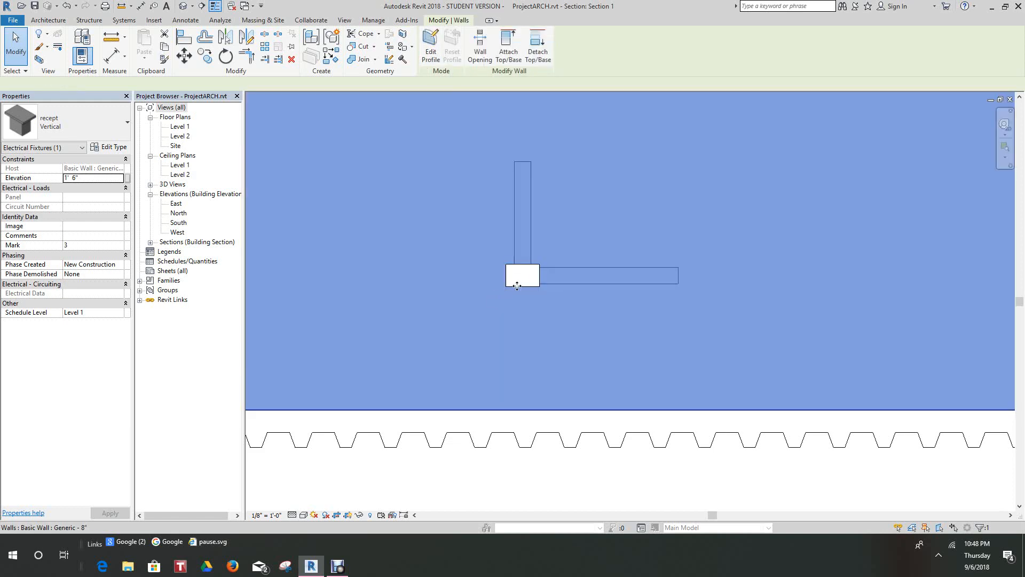
scroll(516, 284, up, 2)
scroll(393, 344, down, 4)
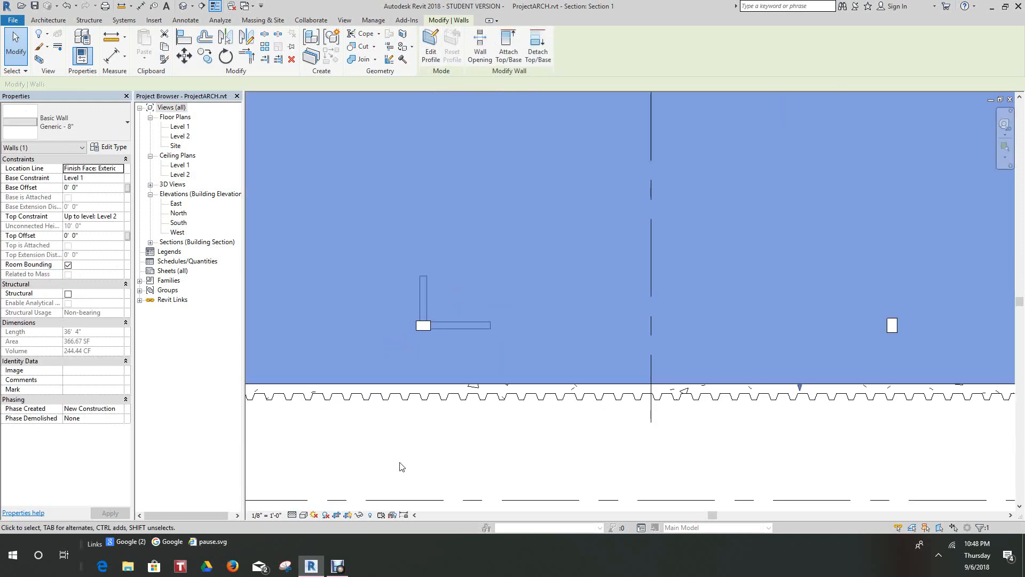
click(401, 466)
- Try to draw conduit from the face of the receptacle's back connector
click(430, 333)
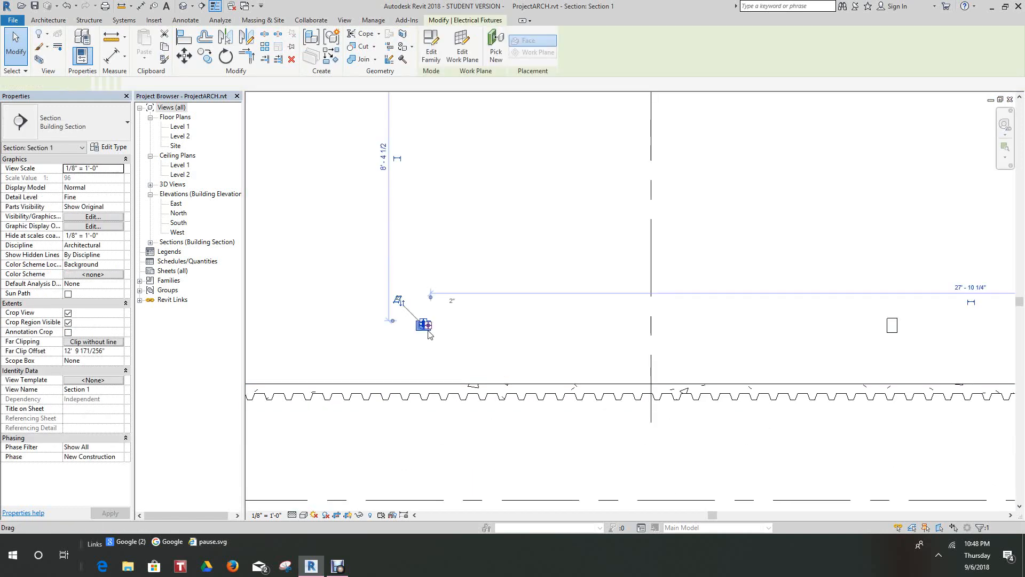
scroll(429, 332, up, 2)
right_click(422, 325)
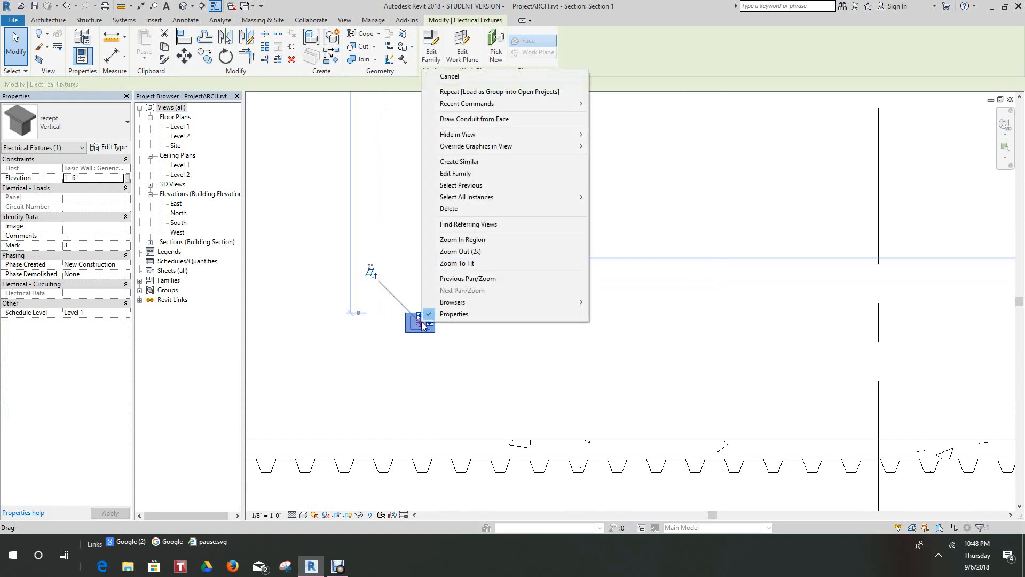
click(474, 119)
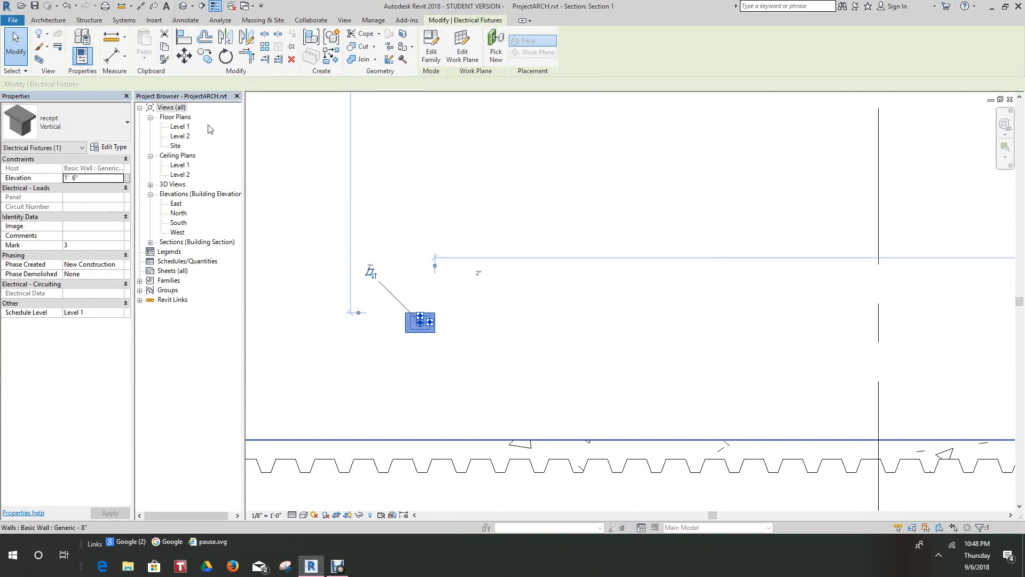
- Set the Section 1 view's visual style to Wireframe to show the conduits through the wall
click(507, 208)
scroll(496, 225, down, 3)
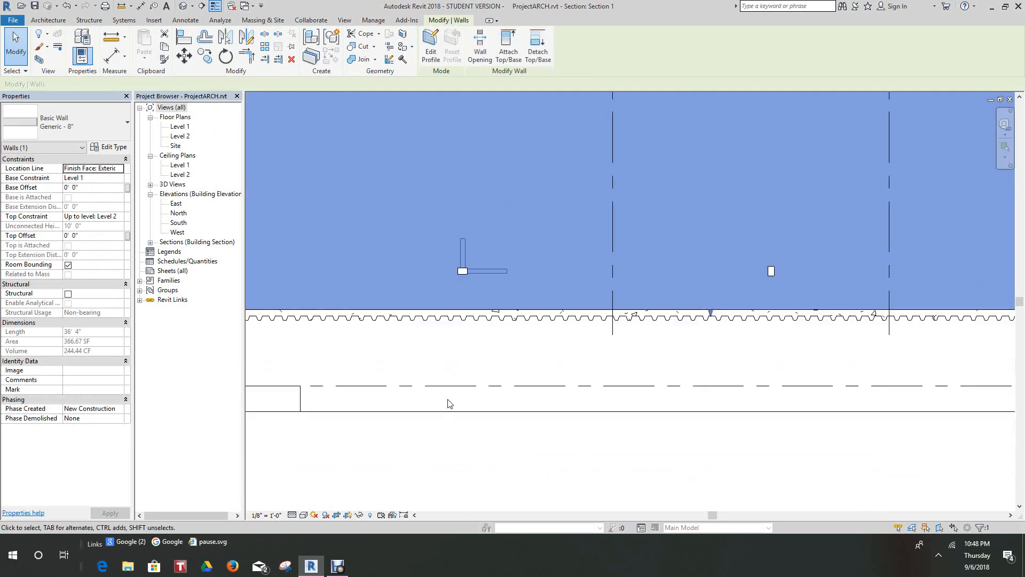
scroll(485, 283, up, 3)
scroll(481, 286, down, 3)
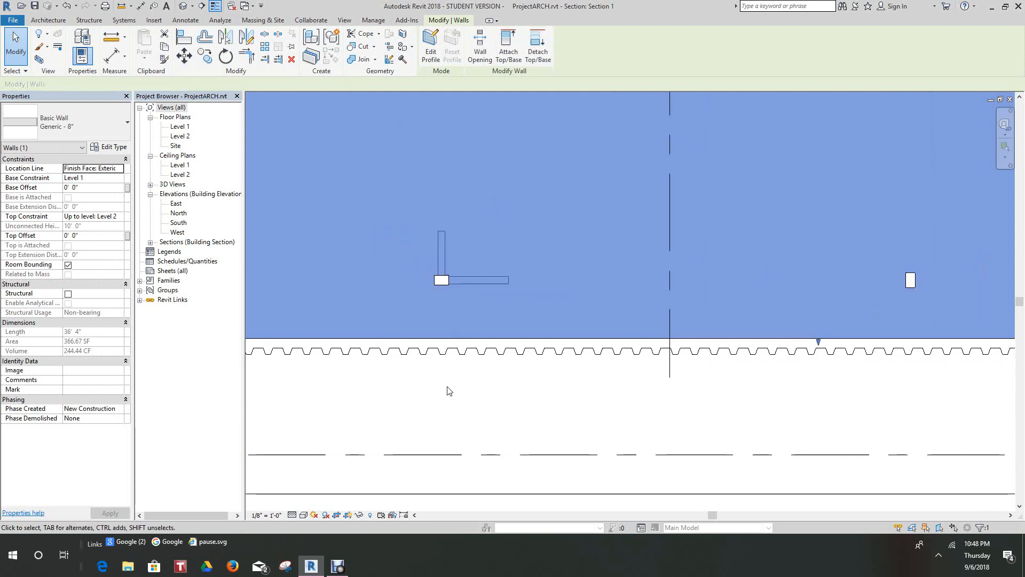
click(306, 515)
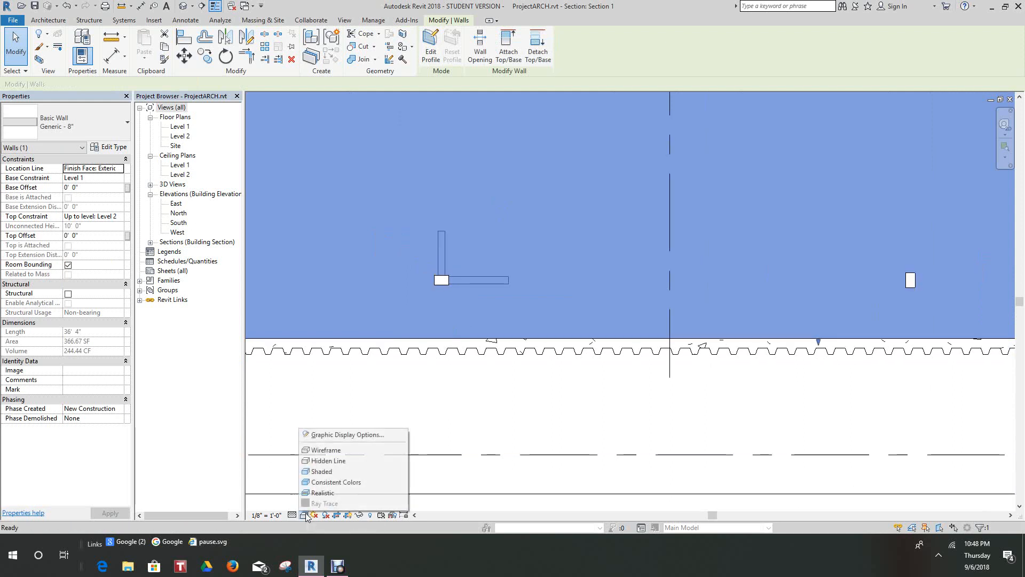
click(326, 451)
scroll(481, 307, up, 3)
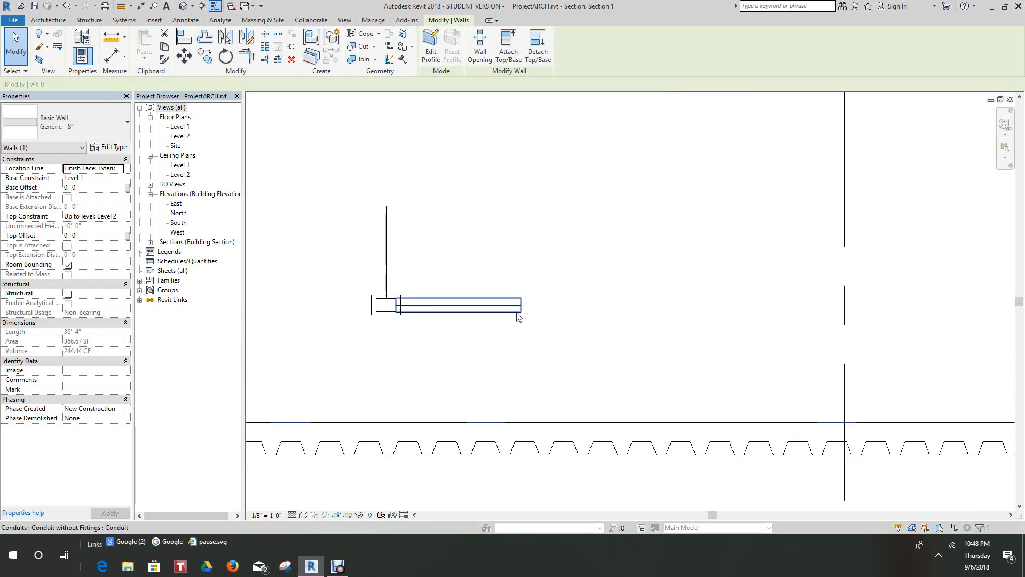
- Set the diameter of the horizontal conduit running from the receptacle's side to 3/4"
click(517, 316)
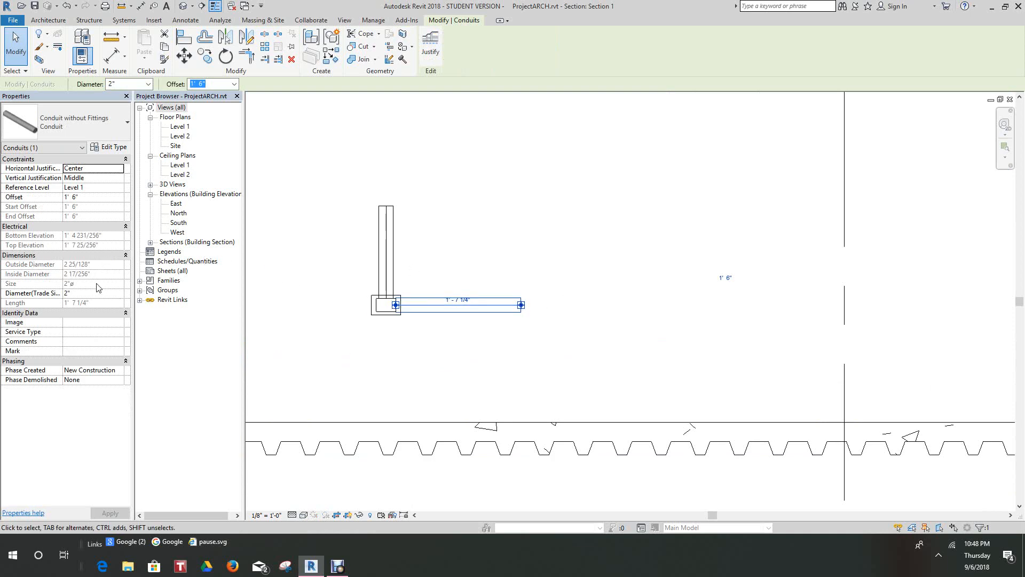
click(148, 84)
click(114, 111)
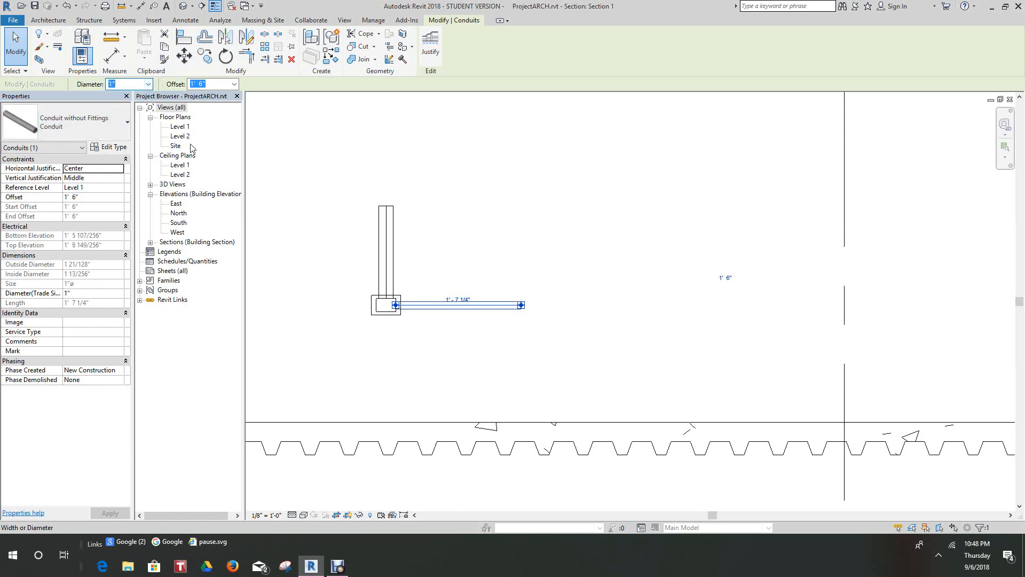
scroll(465, 262, up, 1)
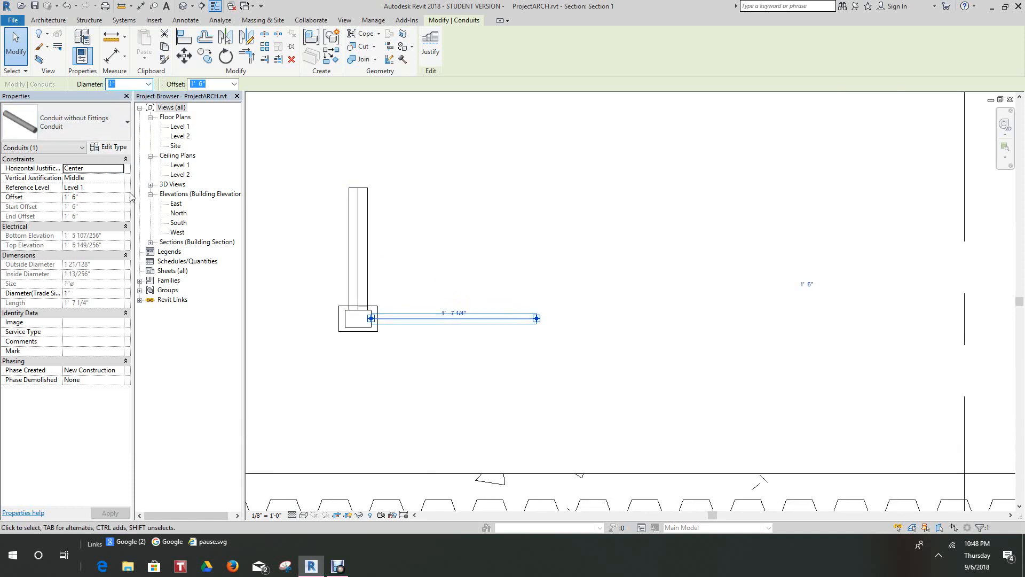
click(149, 84)
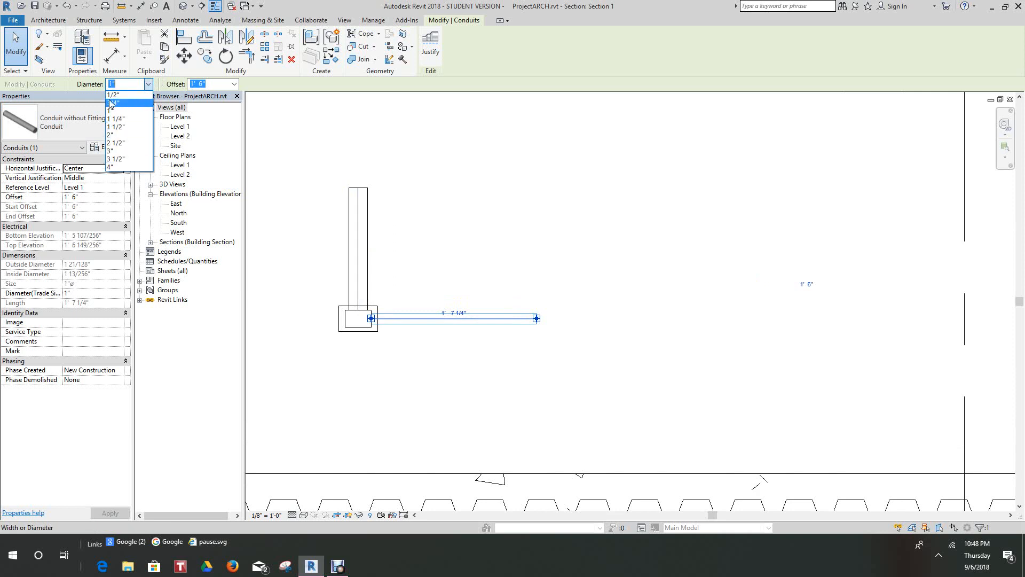
click(113, 103)
- Try to draw a conduit vertically upward from the free end of the horizontal conduit
scroll(536, 319, up, 1)
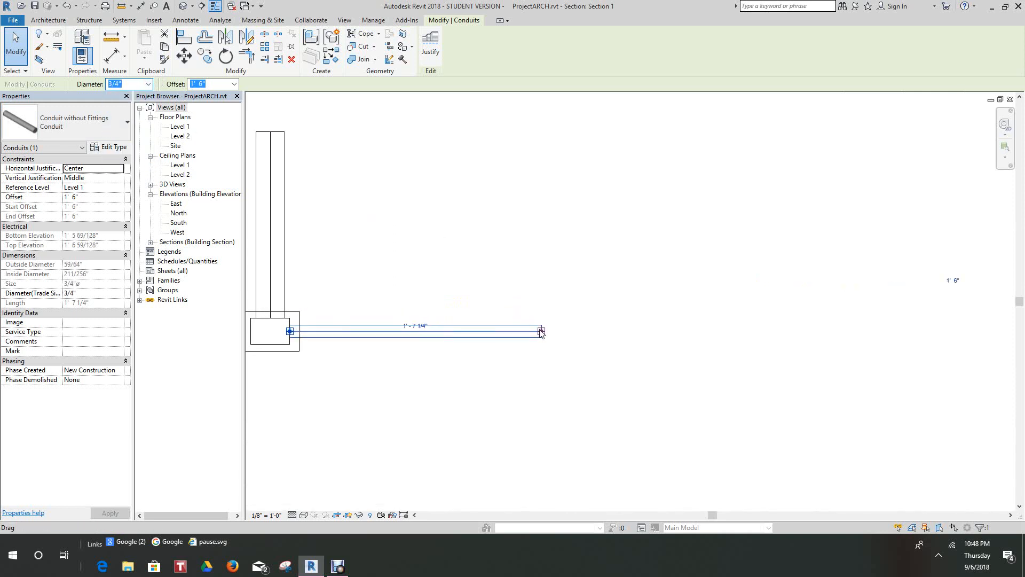
right_click(540, 331)
click(590, 131)
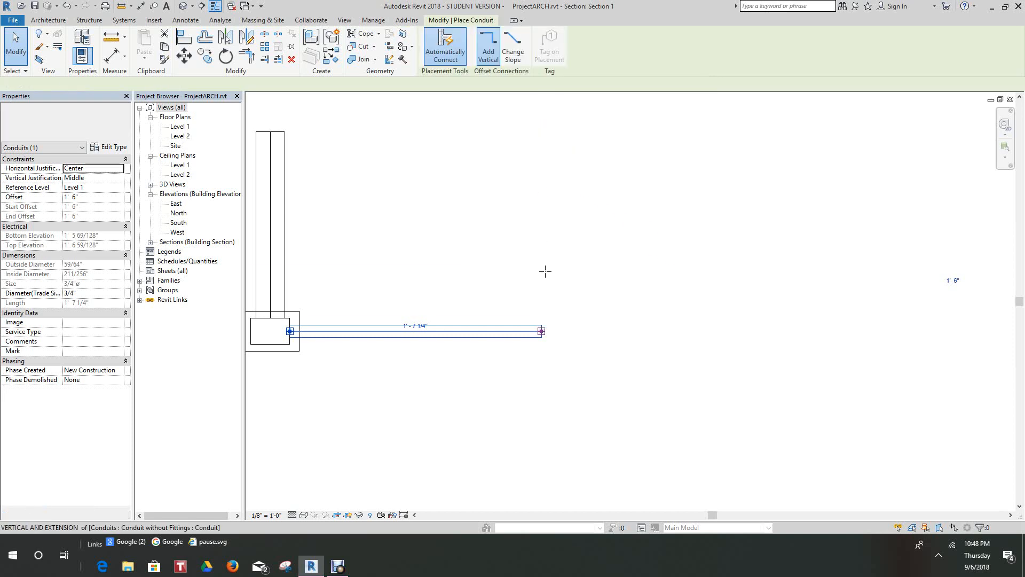
scroll(527, 176, down, 3)
middle_drag(527, 176, 534, 290)
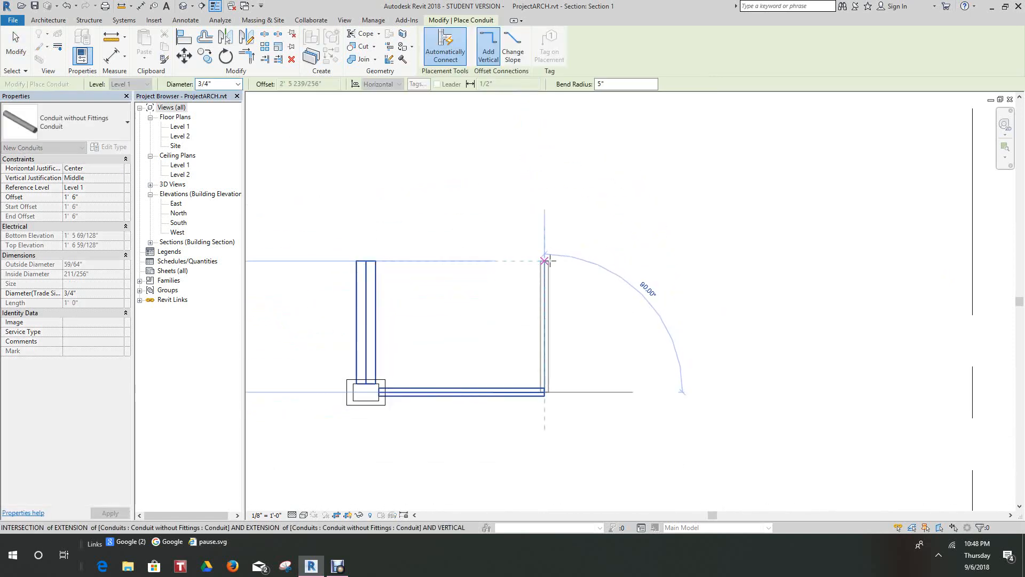
click(549, 255)
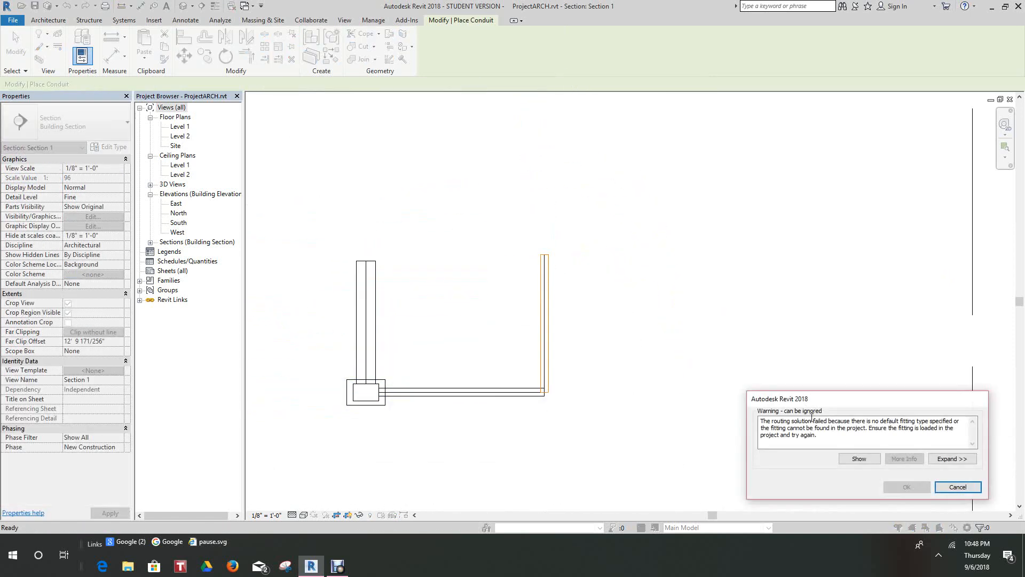
click(957, 486)
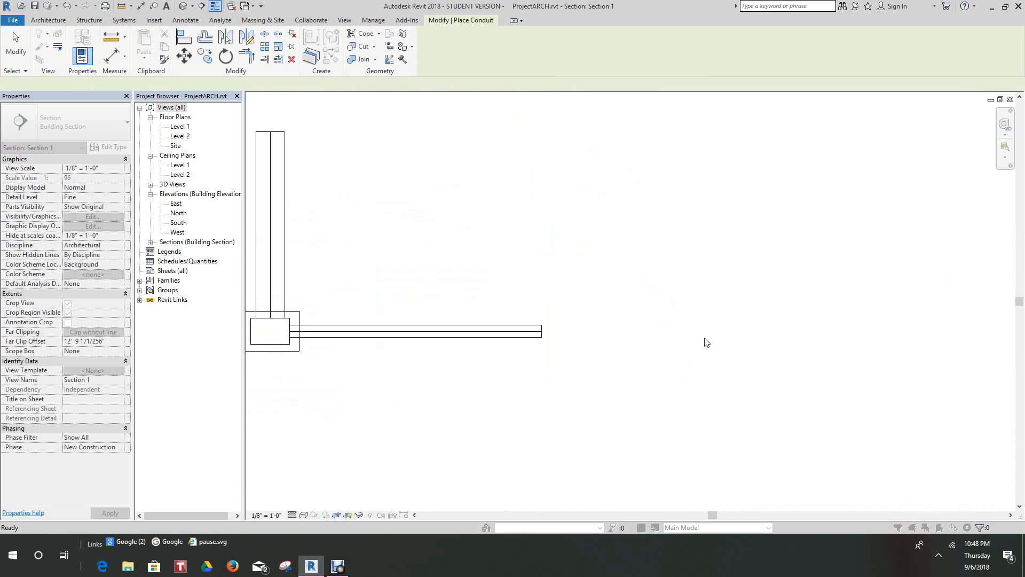
scroll(560, 360, down, 2)
scroll(356, 265, up, 1)
right_click(433, 239)
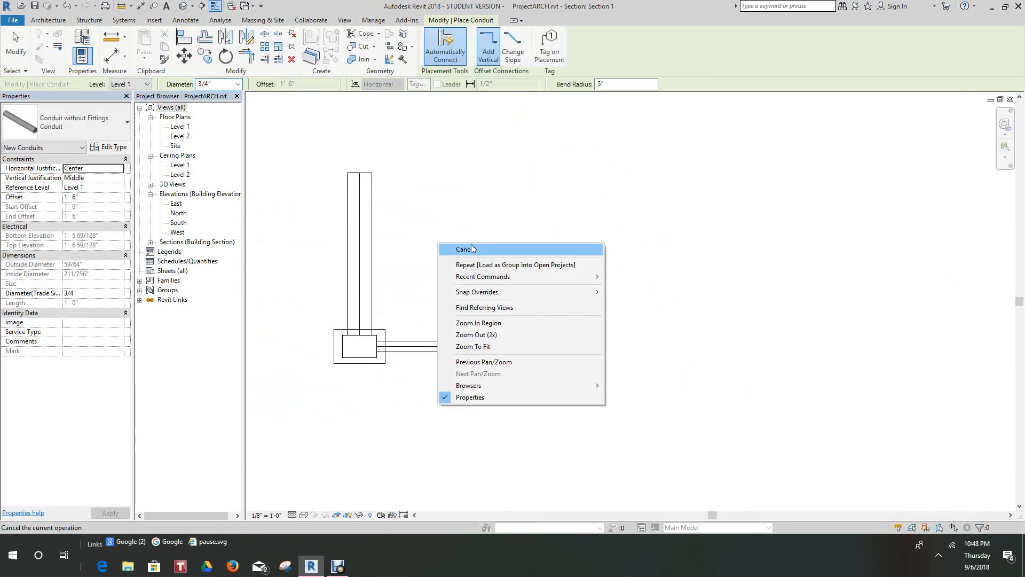
click(474, 248)
- Set the diameter of the vertical conduit above the receptacle to 3/4"
click(372, 286)
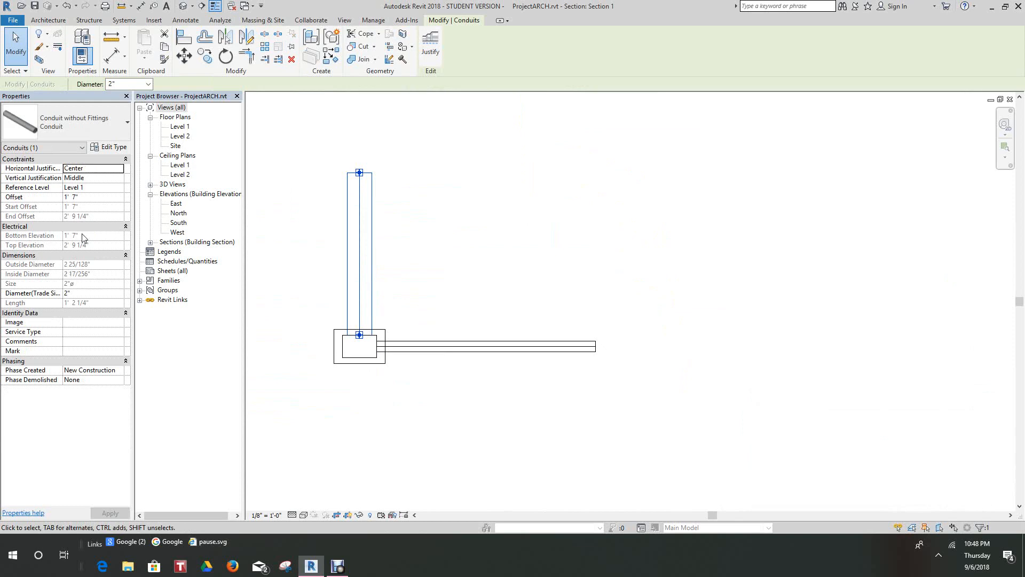
click(147, 84)
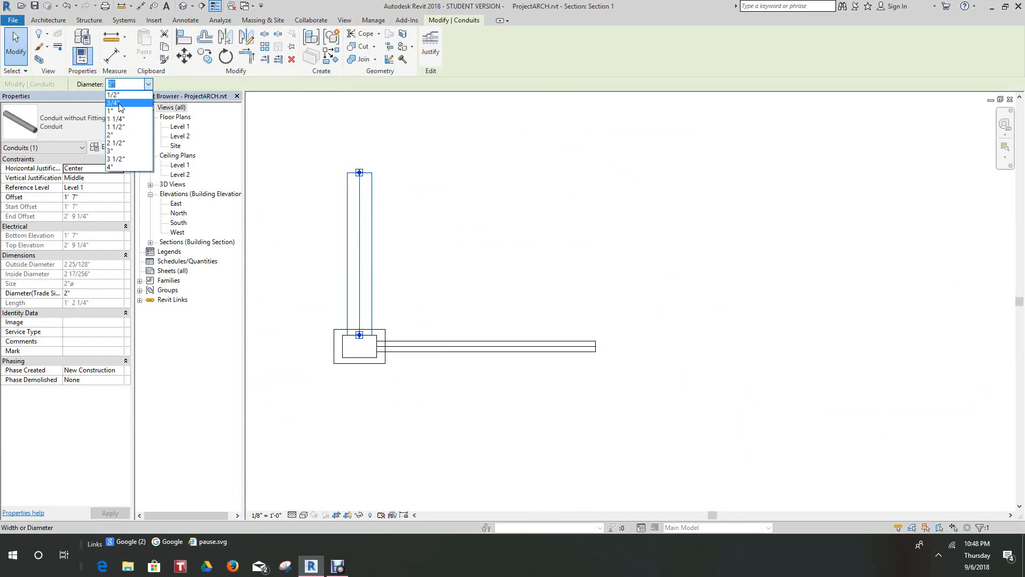
click(119, 103)
- Try to extend the vertical conduit straight up by drawing conduit from its upper end
scroll(433, 209, up, 2)
right_click(419, 197)
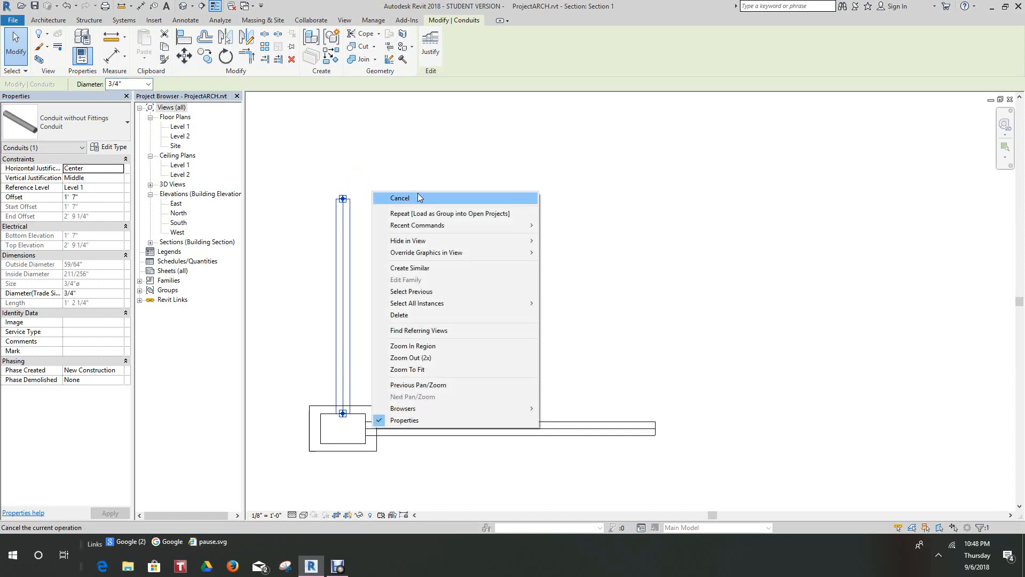
click(419, 198)
click(344, 202)
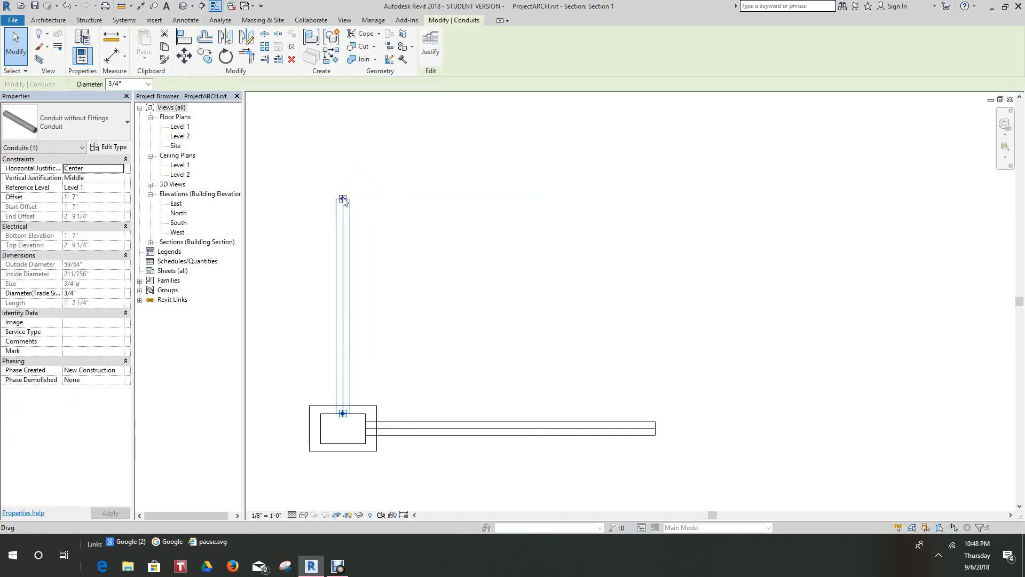
right_click(343, 201)
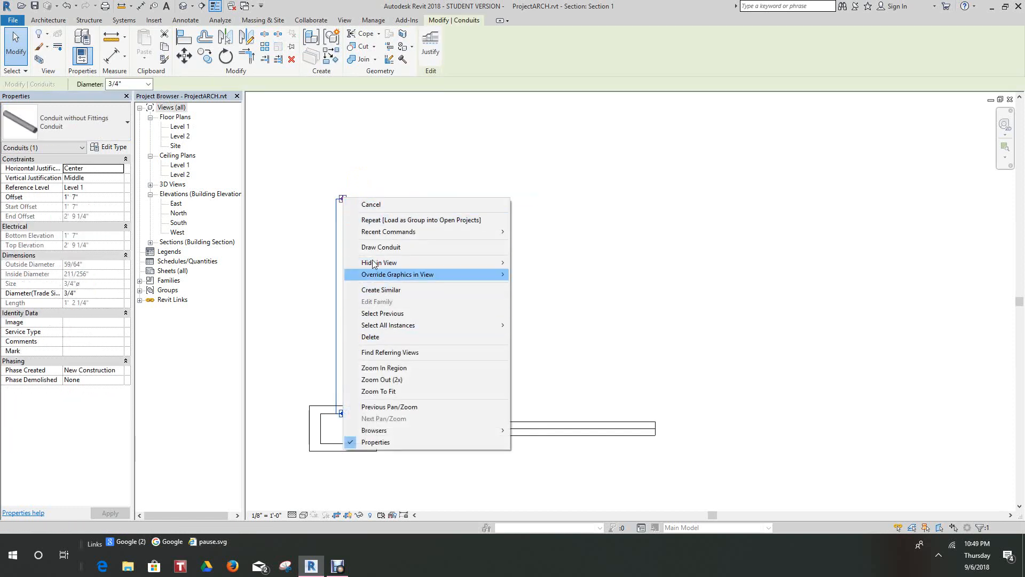
click(391, 247)
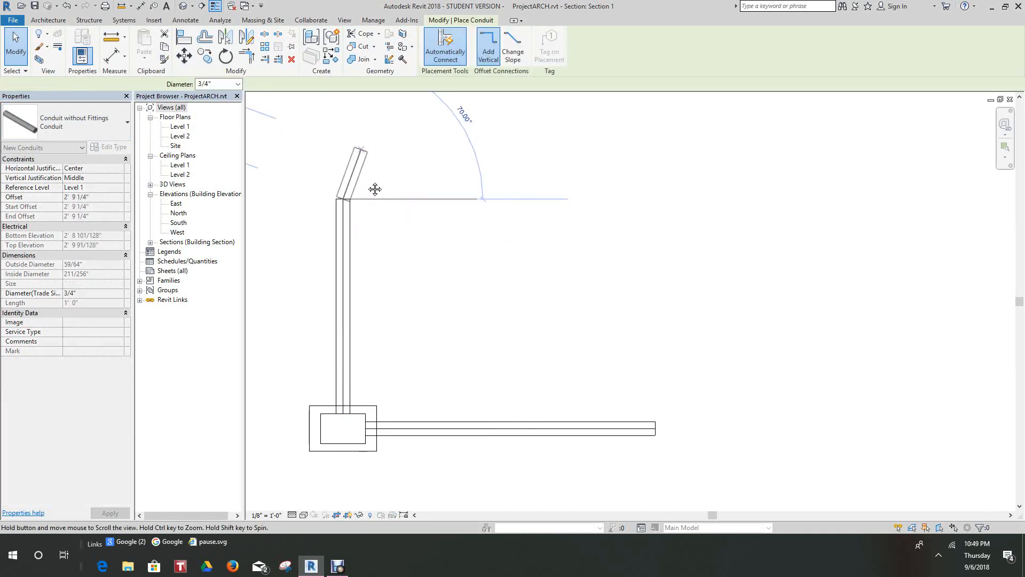
scroll(347, 184, up, 3)
click(325, 180)
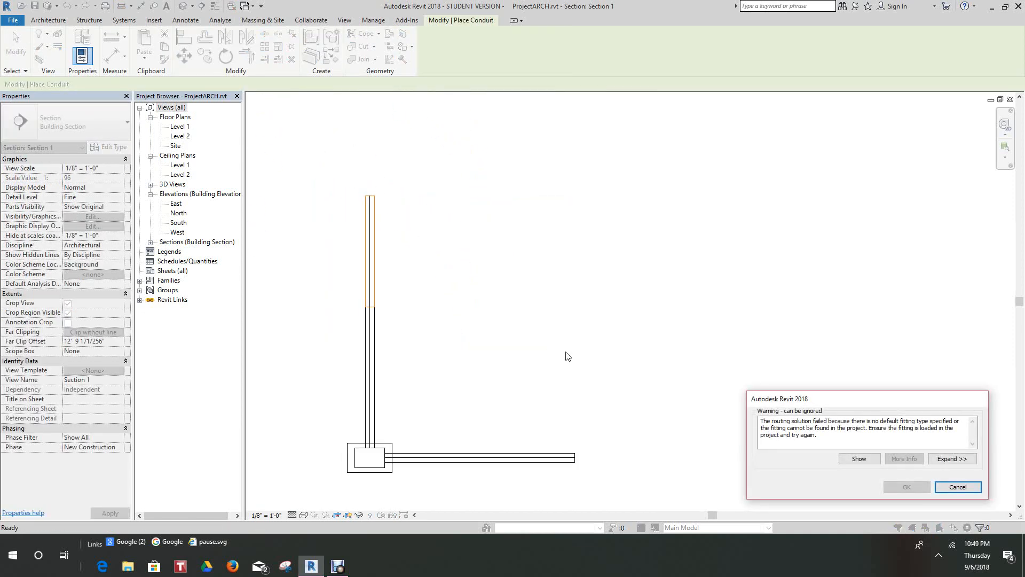
click(957, 486)
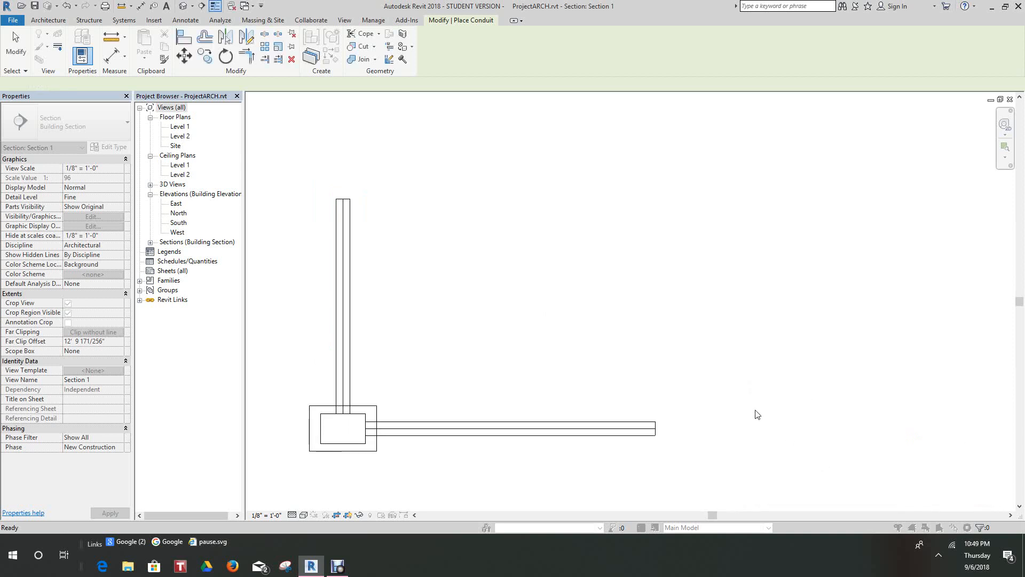
scroll(657, 325, down, 2)
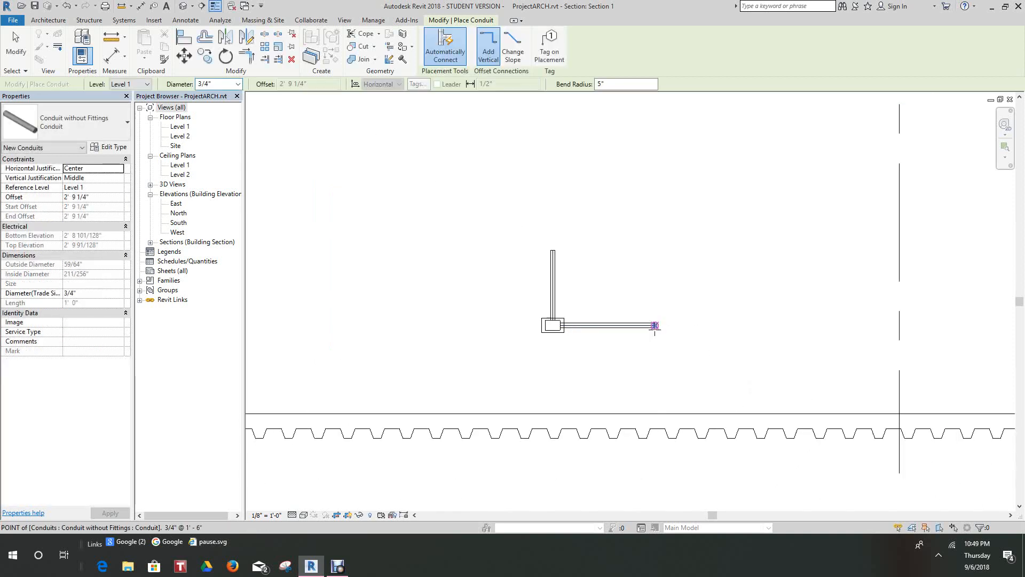
click(336, 567)
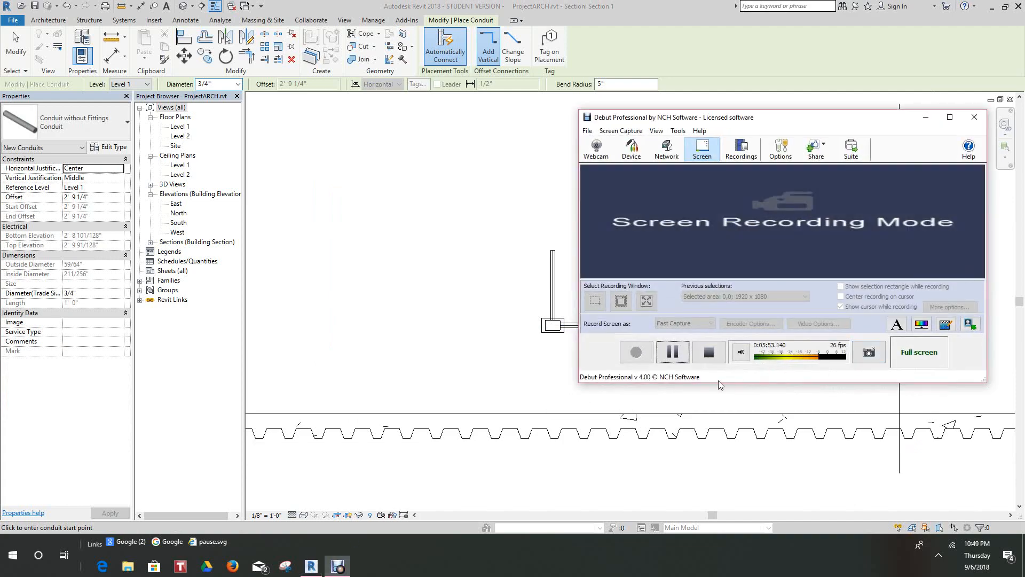